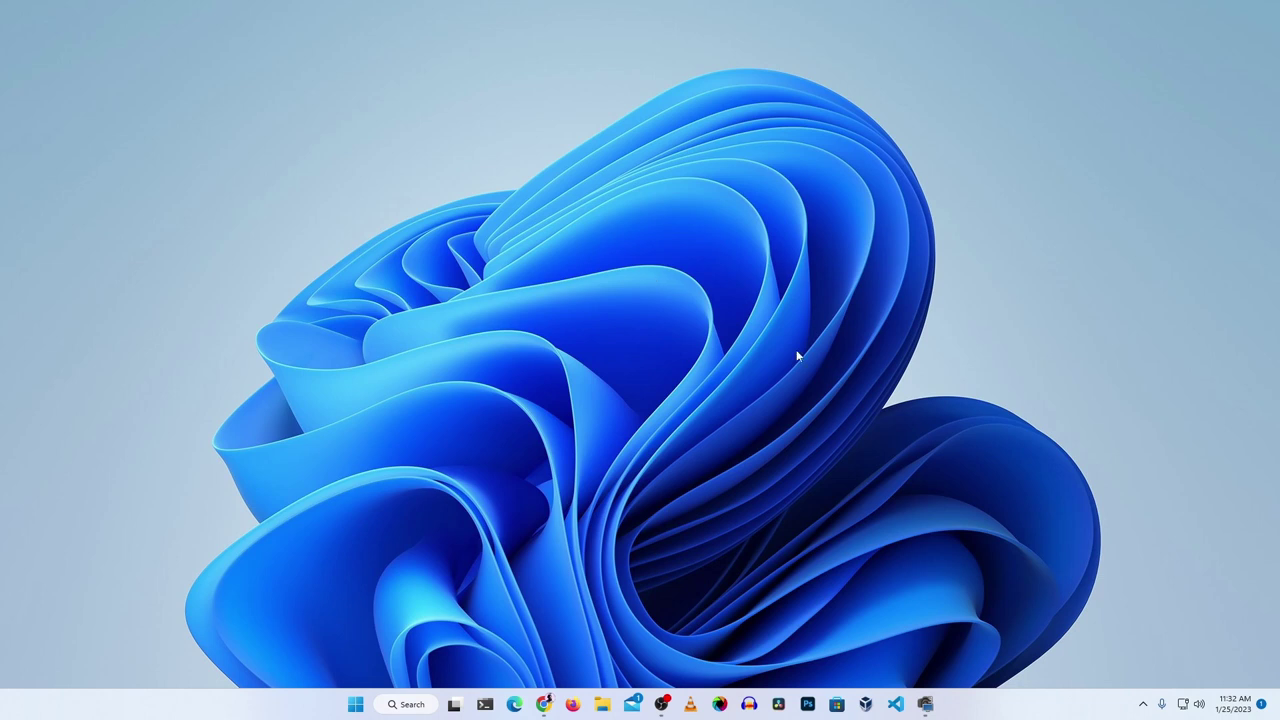
Step: Open Task Manager, move its window towards the middle of the desktop and maximize it
right_click(1015, 707)
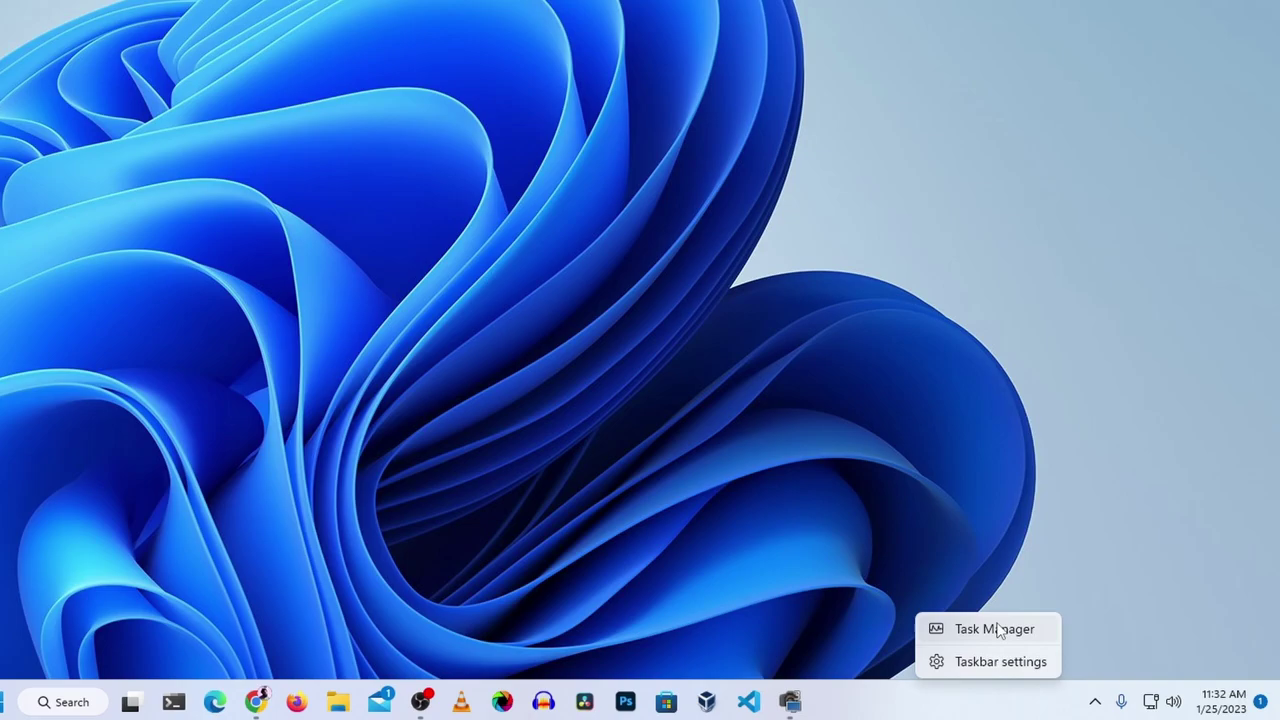
click(995, 628)
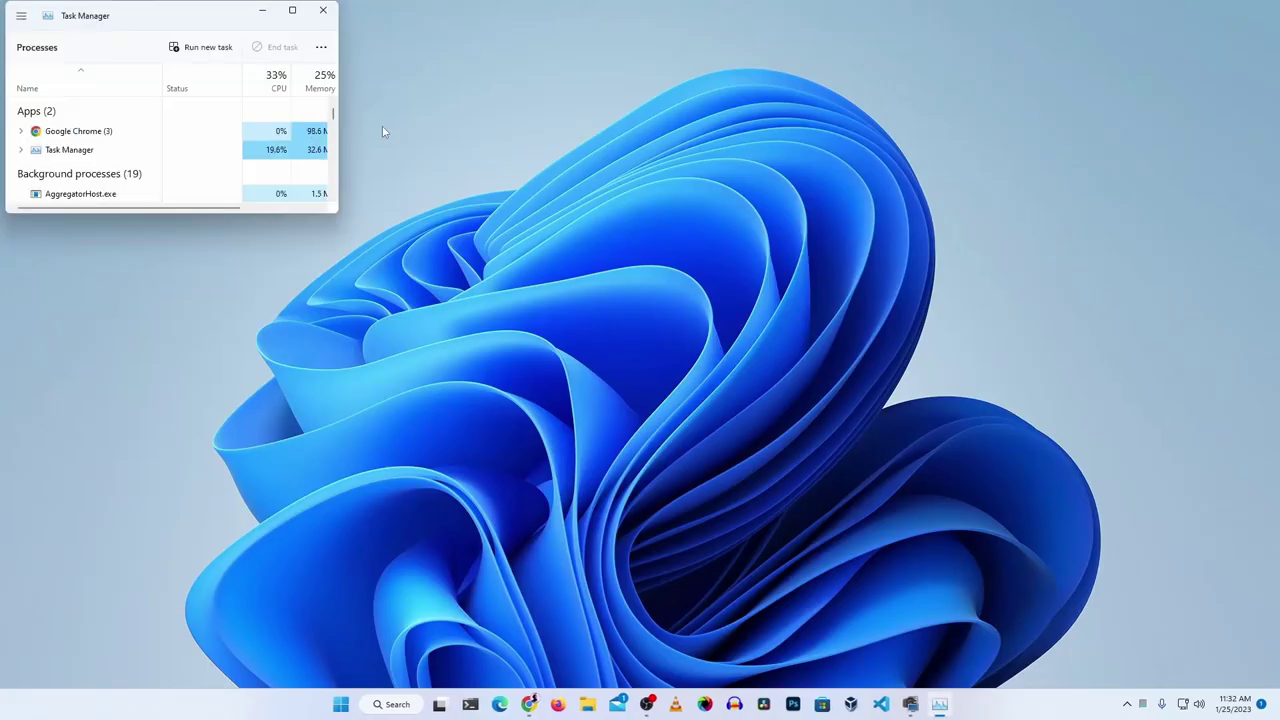
drag(197, 30, 650, 200)
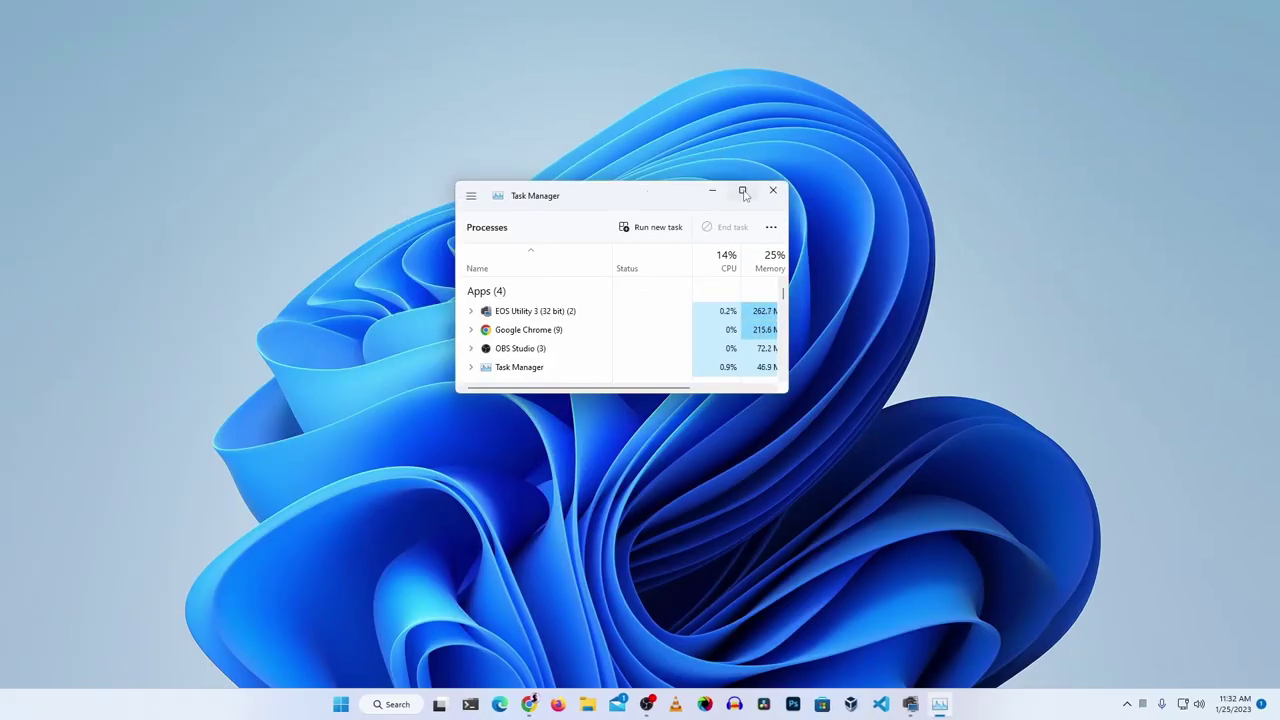
click(741, 192)
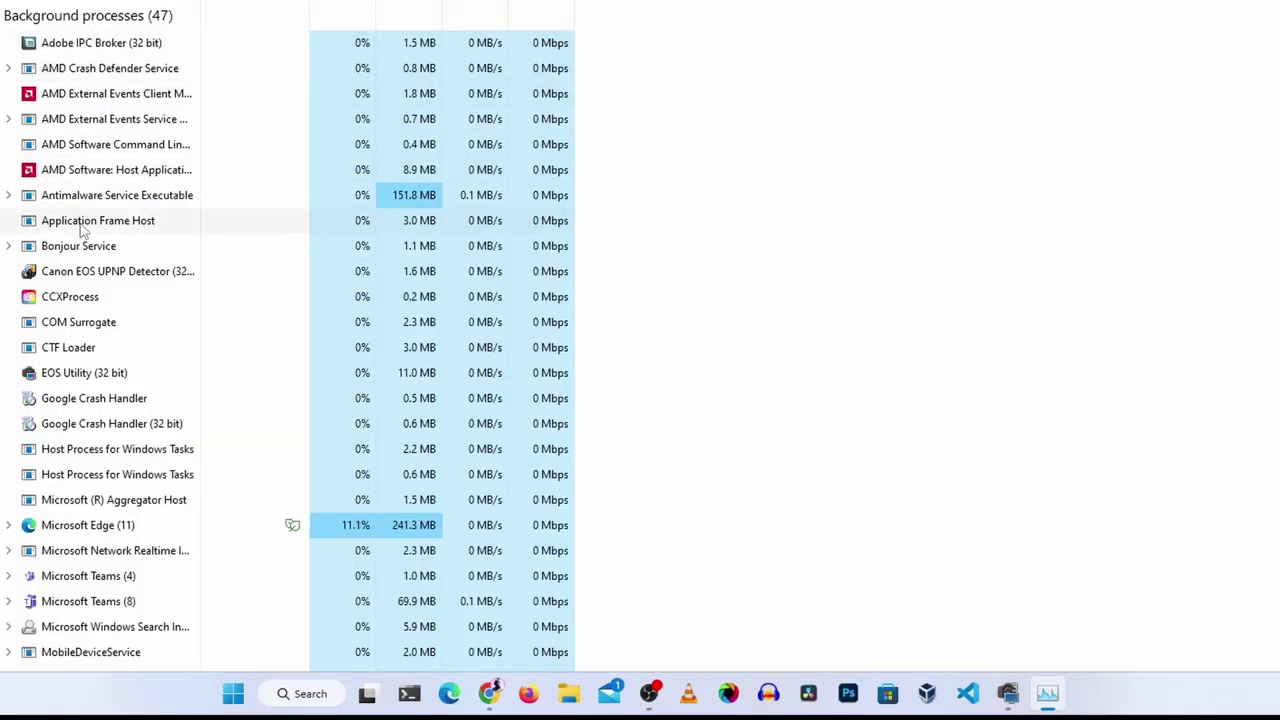
Step: Examine the list of background processes for unfamiliar entries and their CPU, memory, disk and network usage
scroll(90, 245, down, 1)
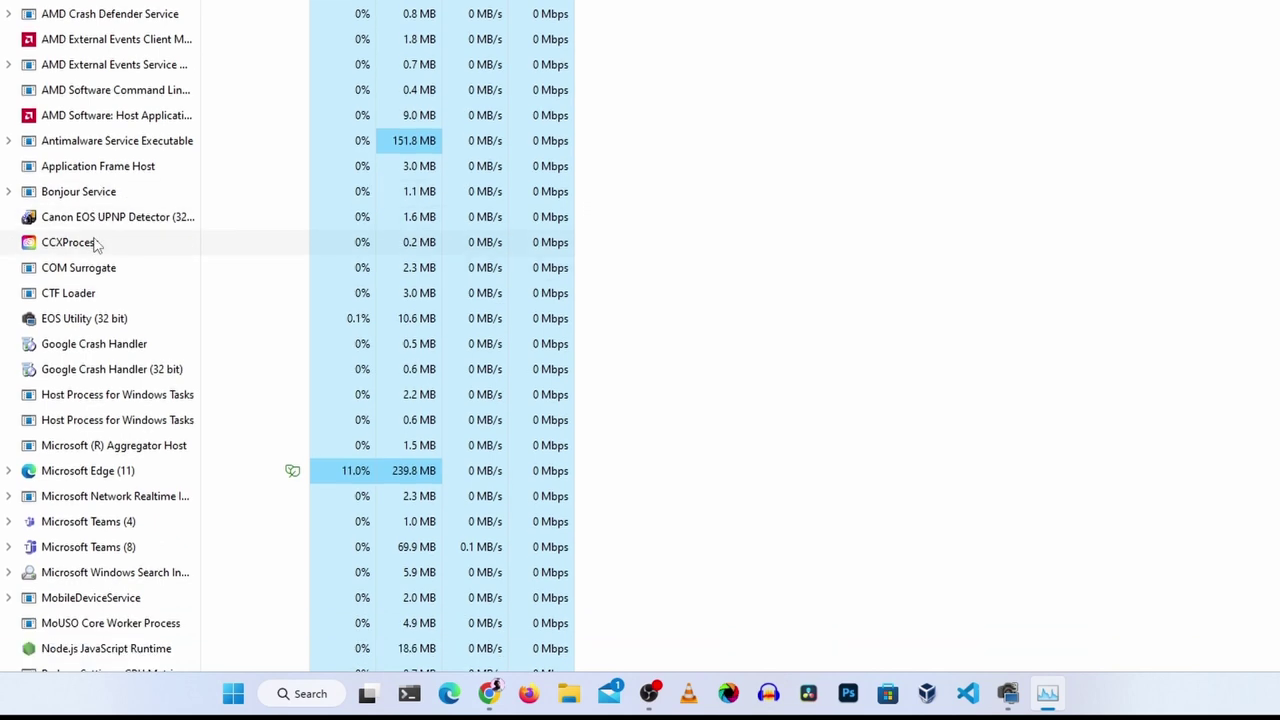
scroll(96, 244, down, 1)
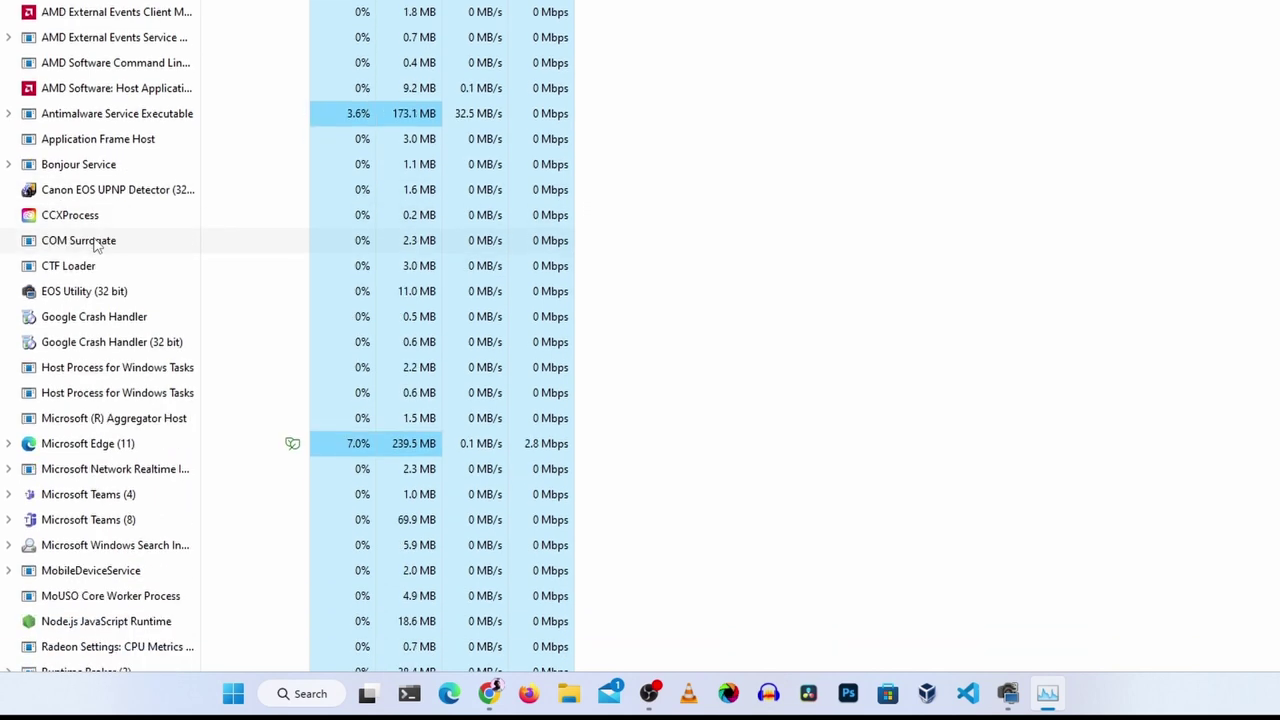
scroll(97, 246, down, 1)
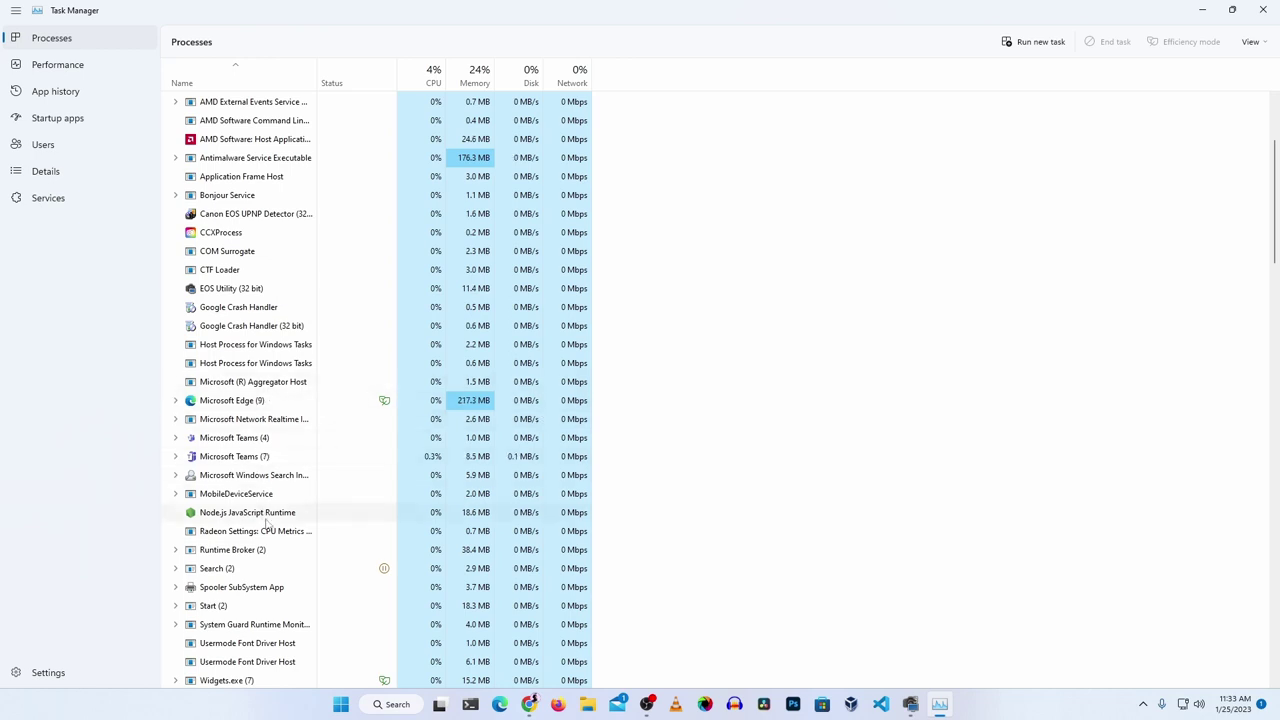
scroll(270, 530, down, 2)
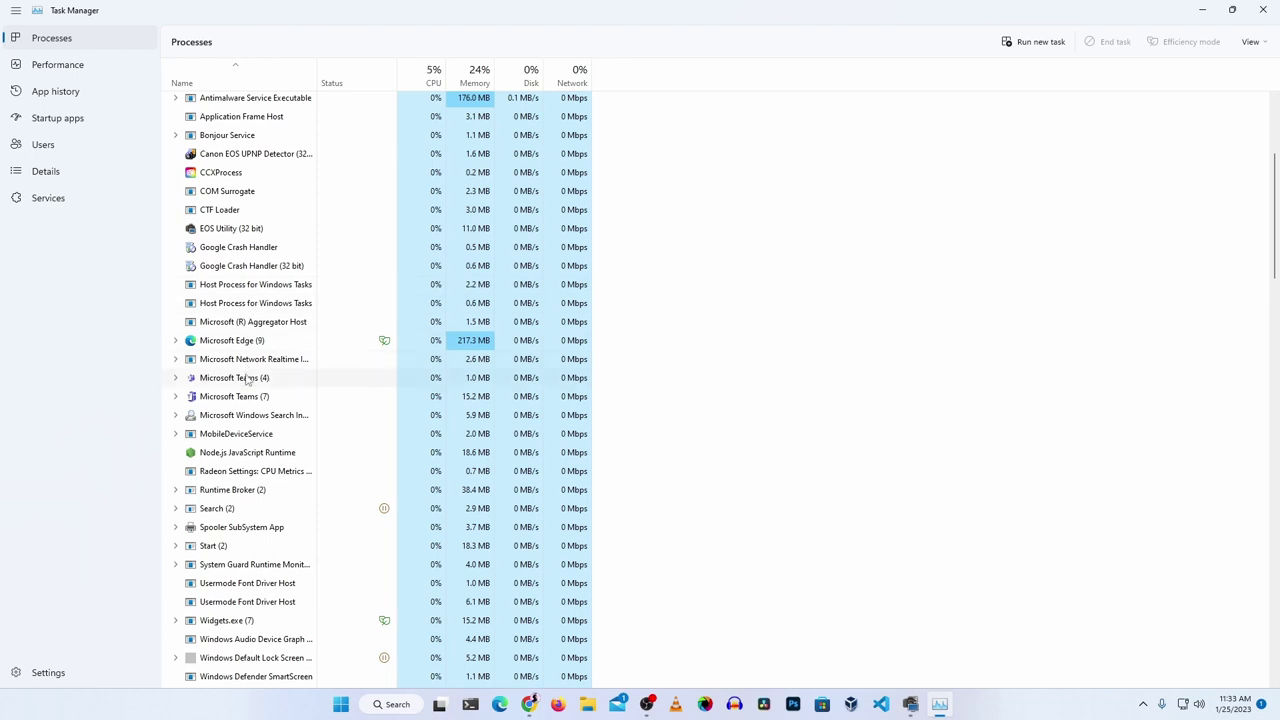
scroll(248, 398, down, 1)
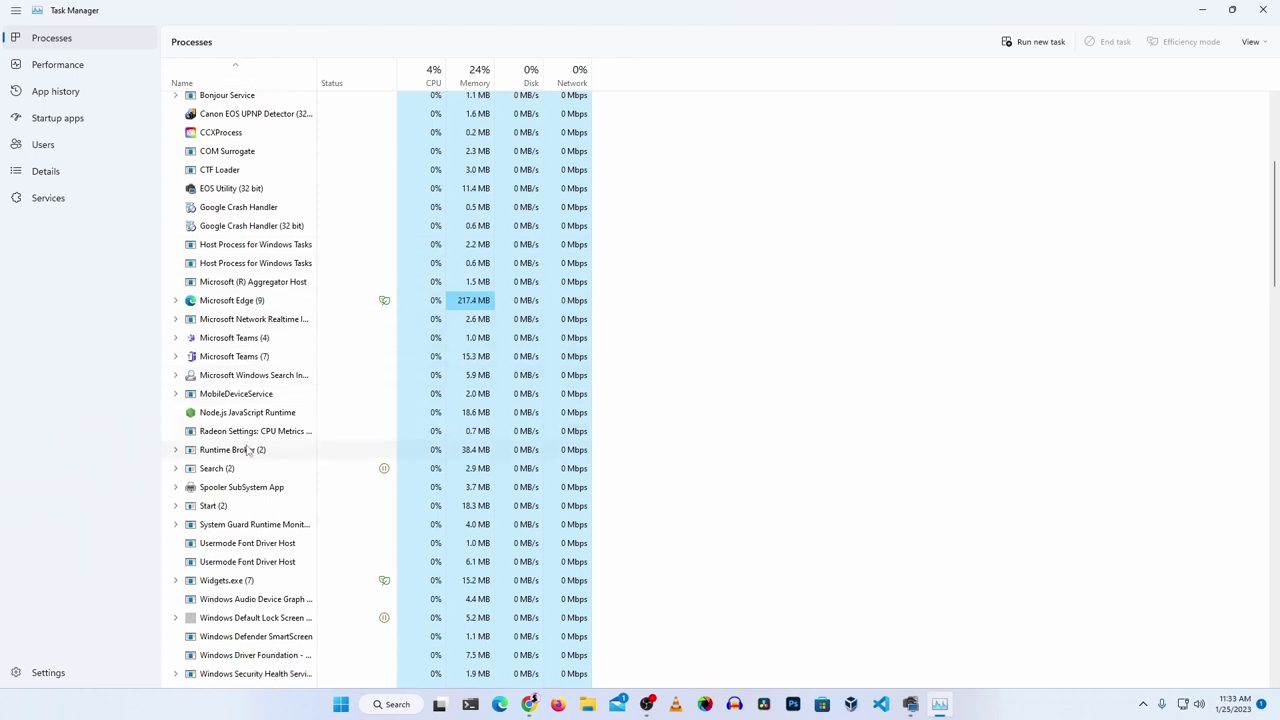
scroll(241, 473, down, 4)
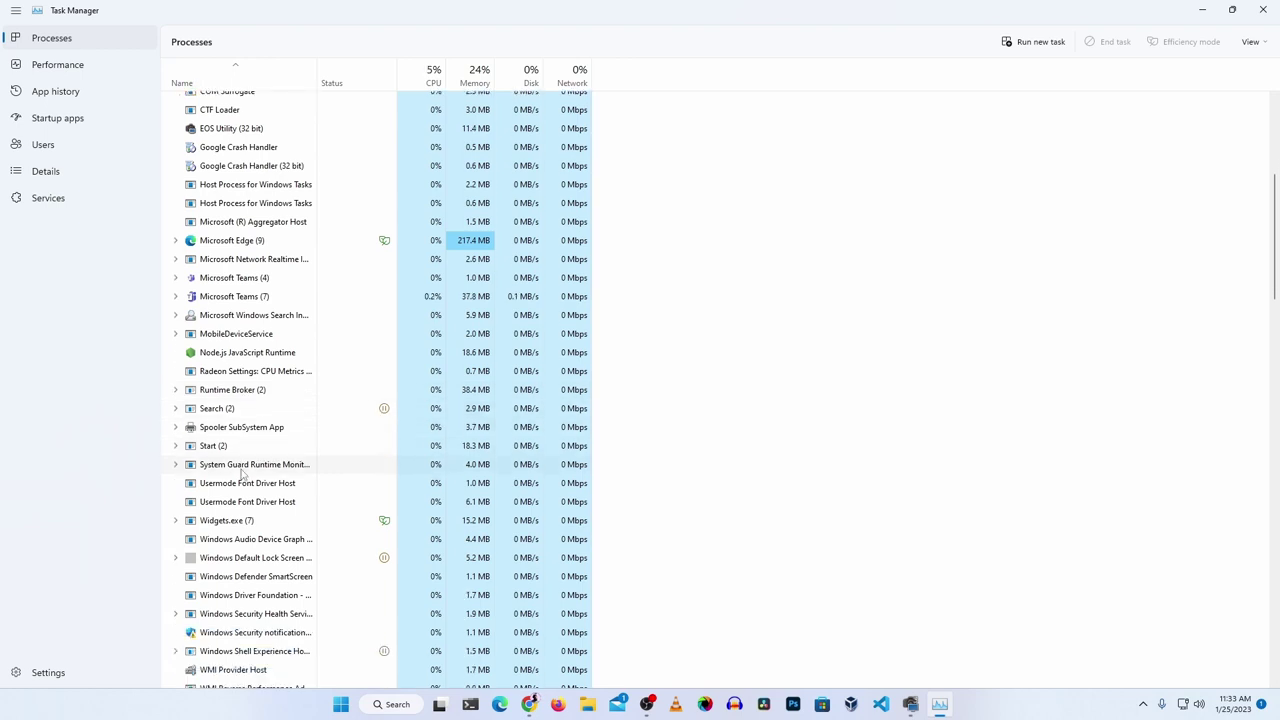
scroll(247, 495, up, 2)
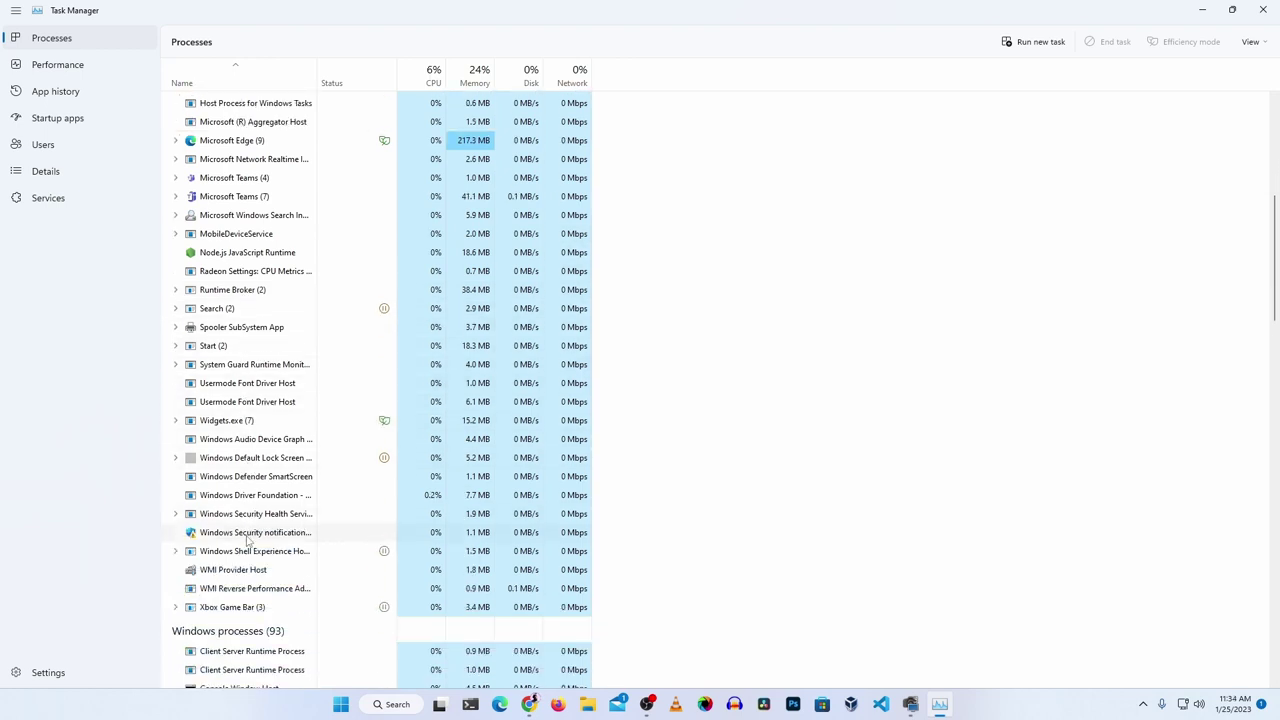
scroll(247, 522, up, 5)
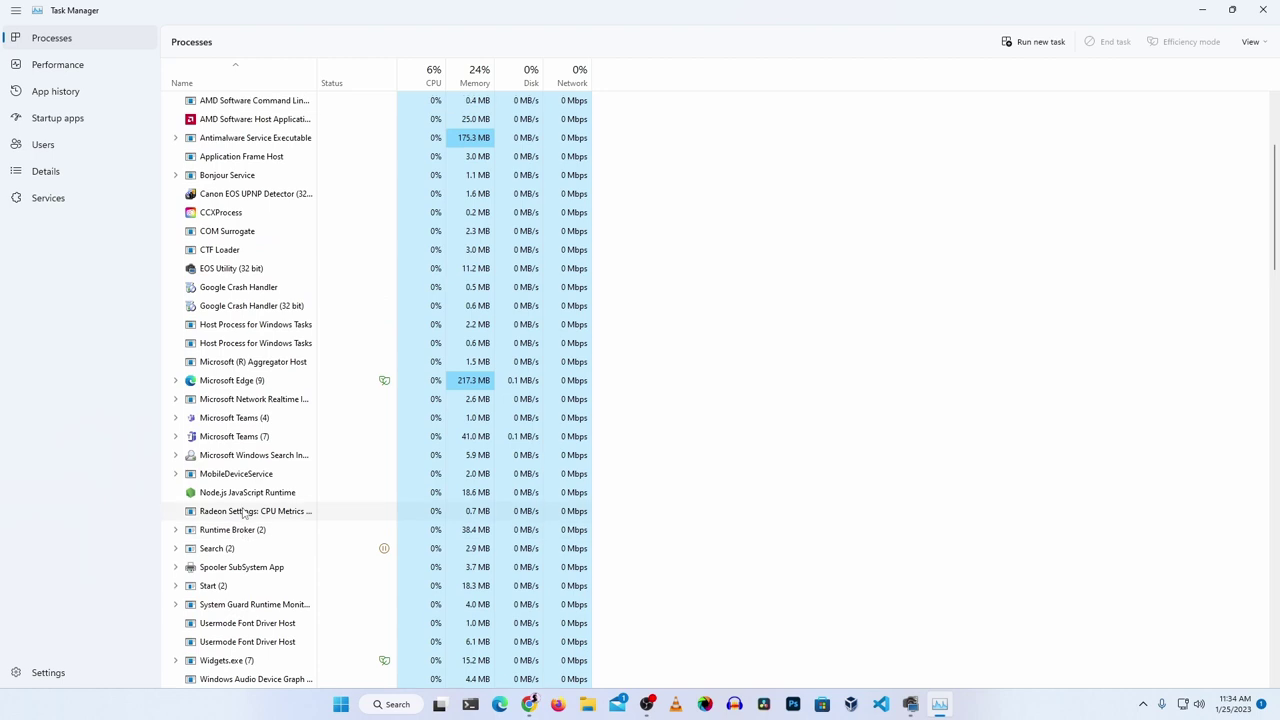
scroll(241, 511, up, 1)
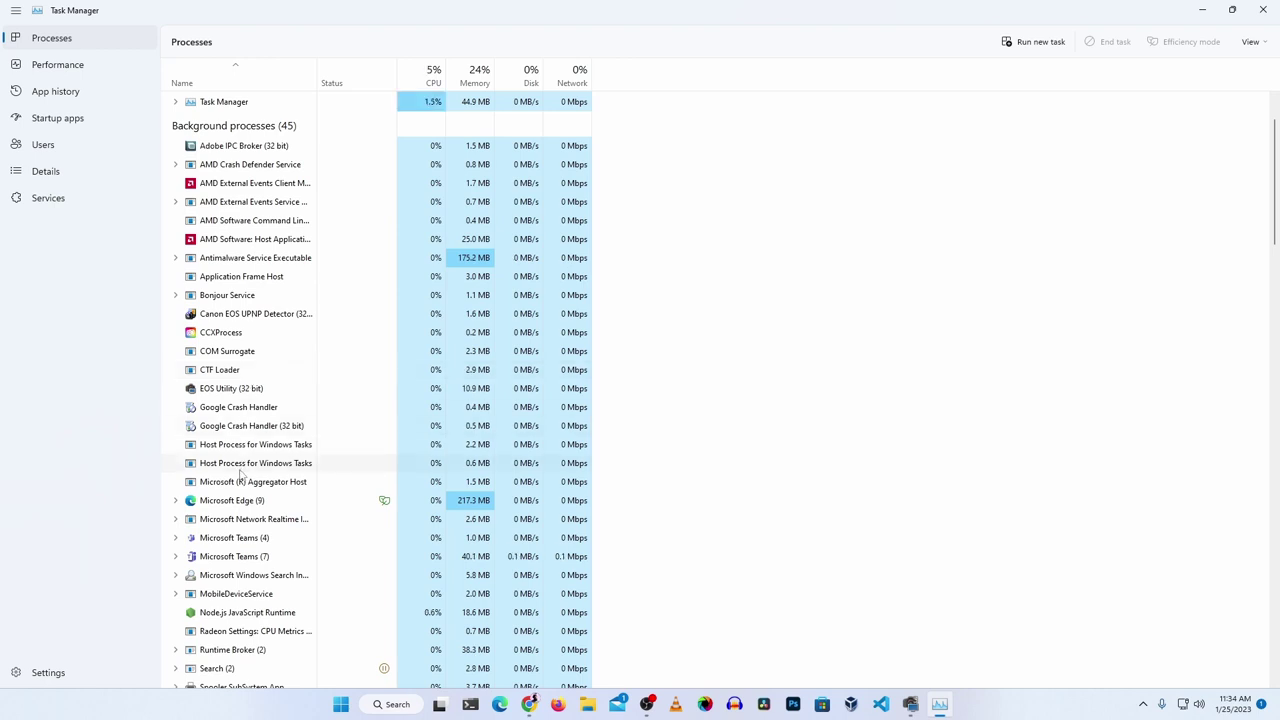
scroll(240, 478, down, 1)
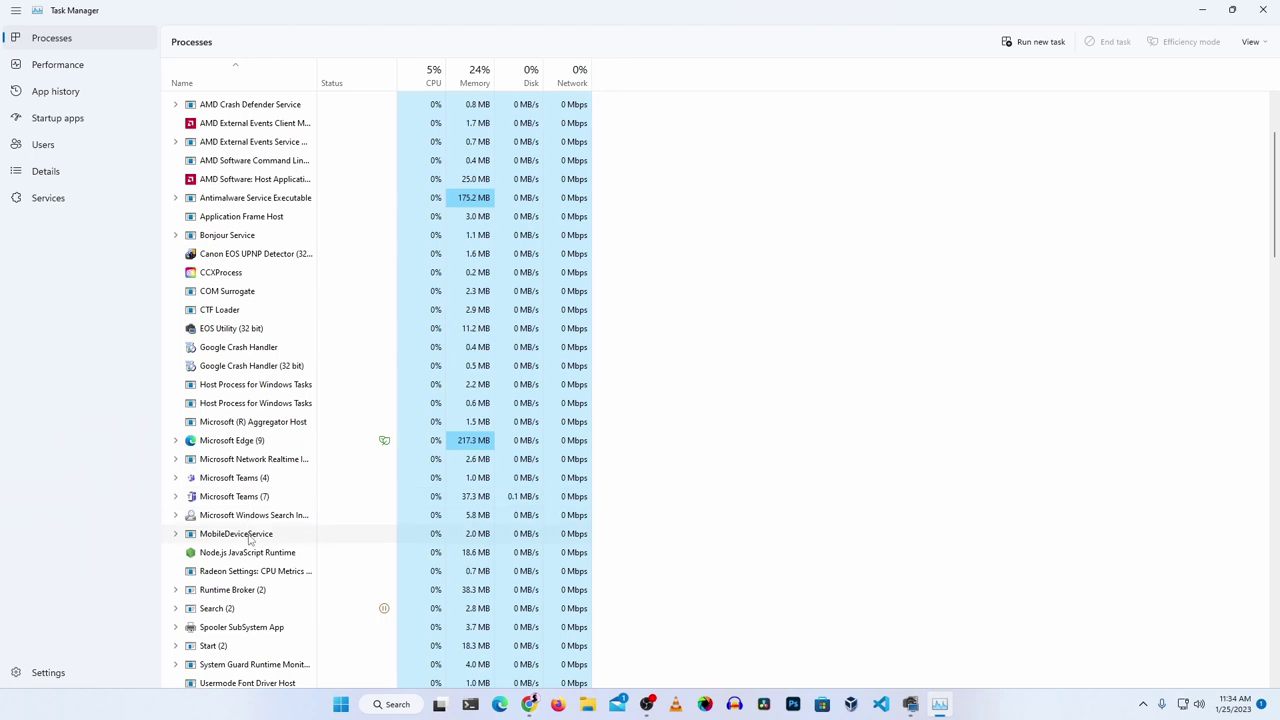
scroll(251, 566, down, 1)
scroll(253, 568, down, 3)
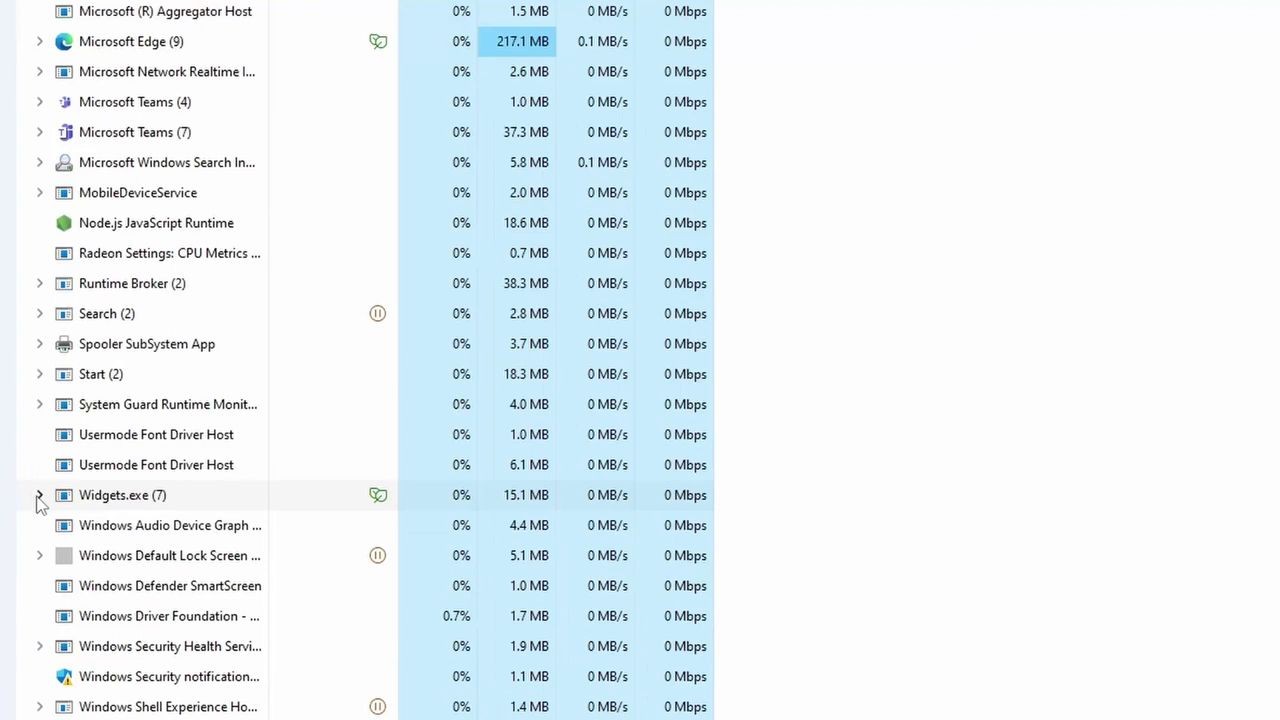
Step: Expand the Widgets.exe group and inspect the subprocesses it contains
click(175, 542)
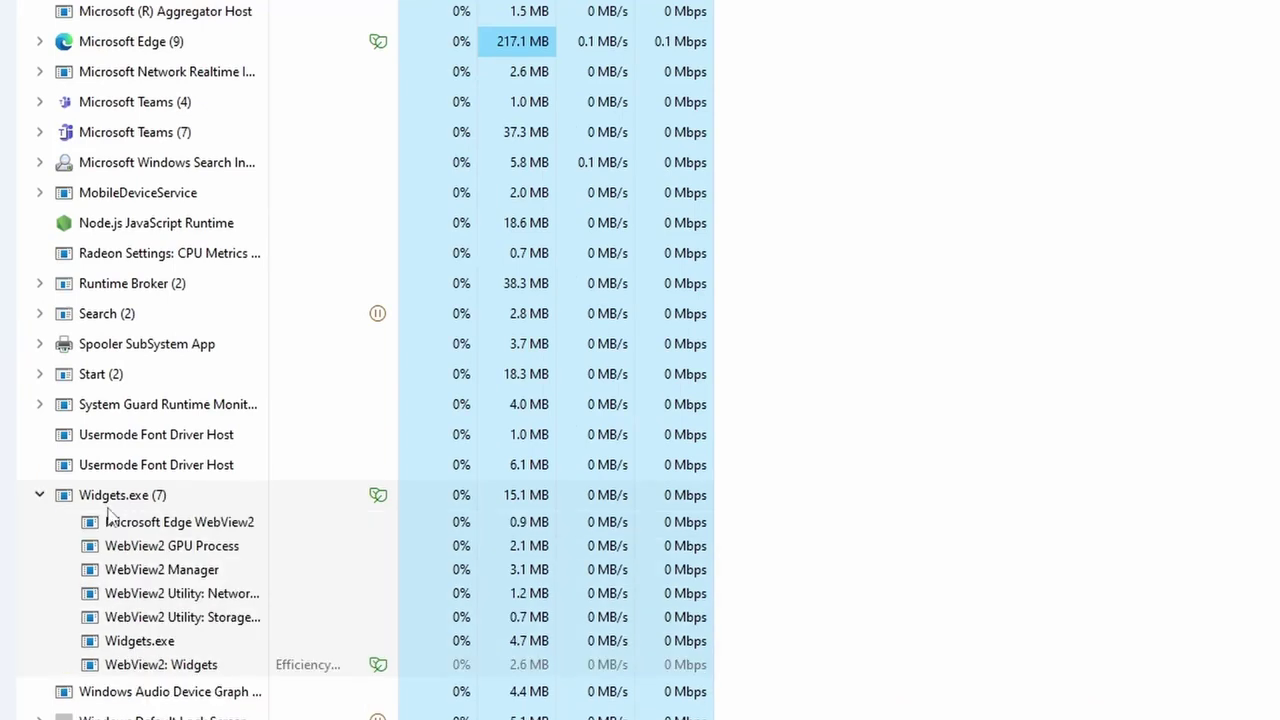
scroll(115, 515, down, 1)
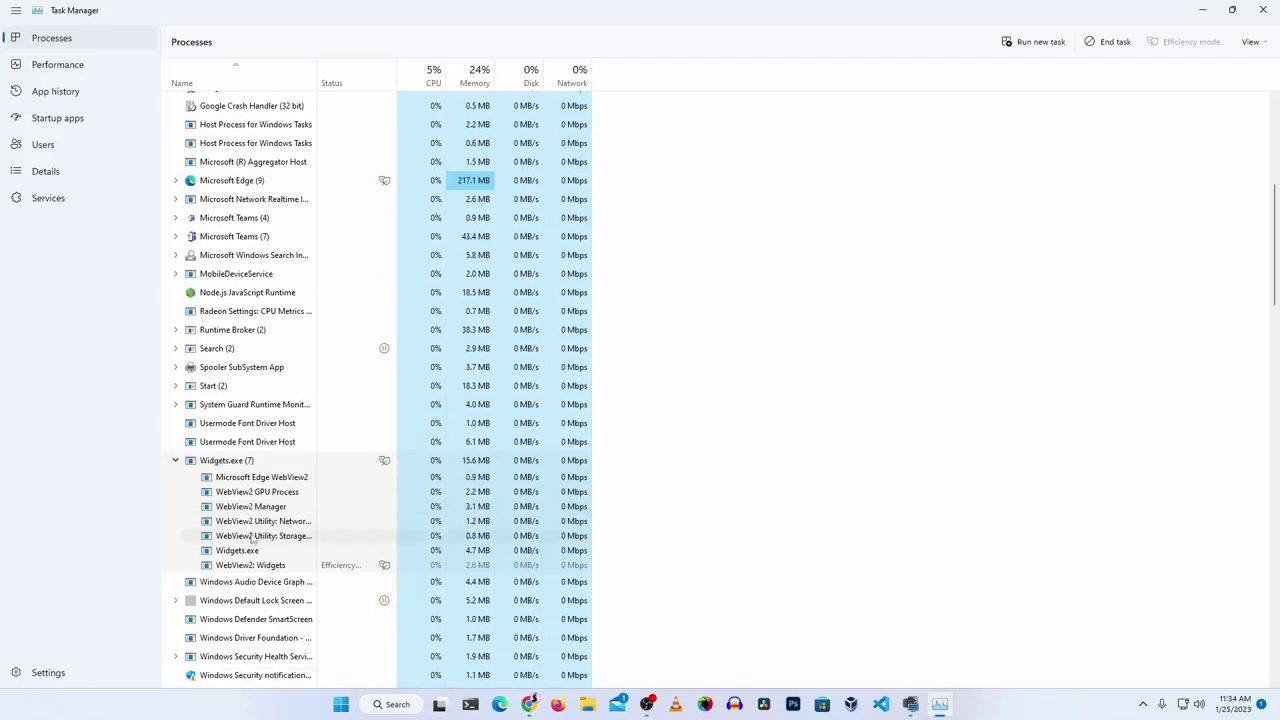
scroll(172, 633, down, 1)
scroll(257, 565, up, 2)
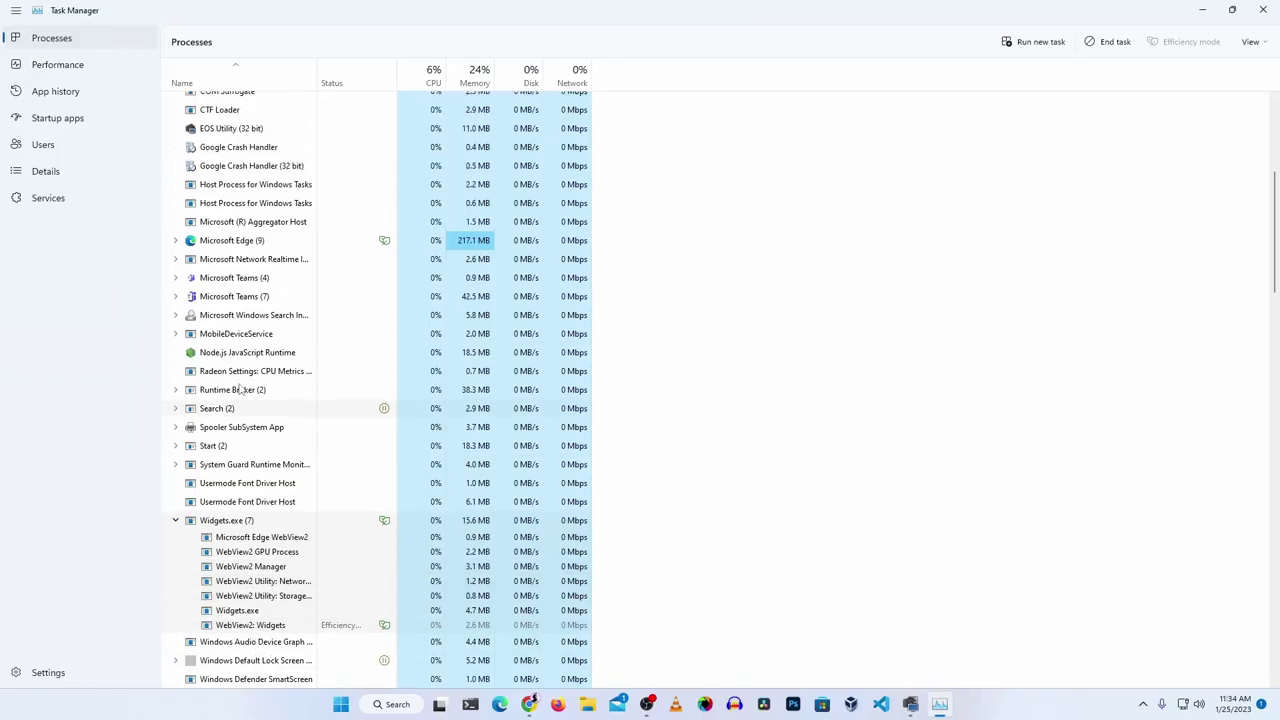
scroll(238, 374, up, 2)
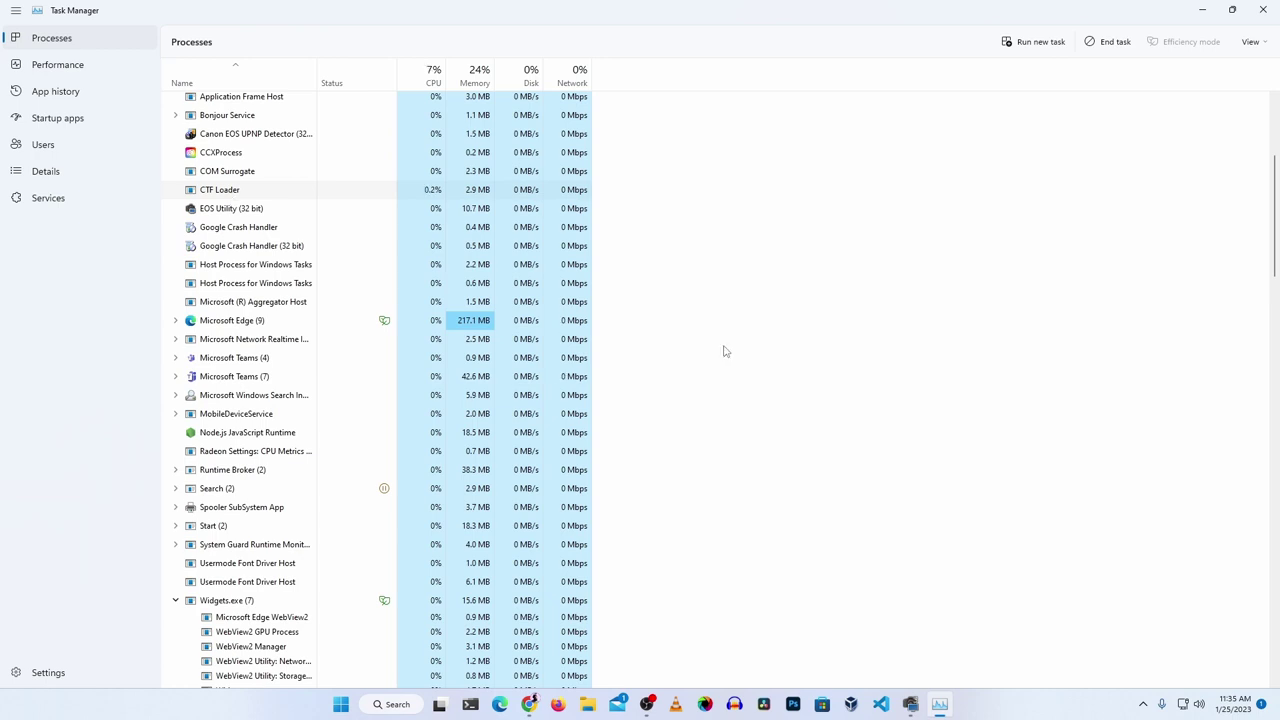
Step: Switch to Google Chrome and search the web for "ctf loader process"
click(533, 710)
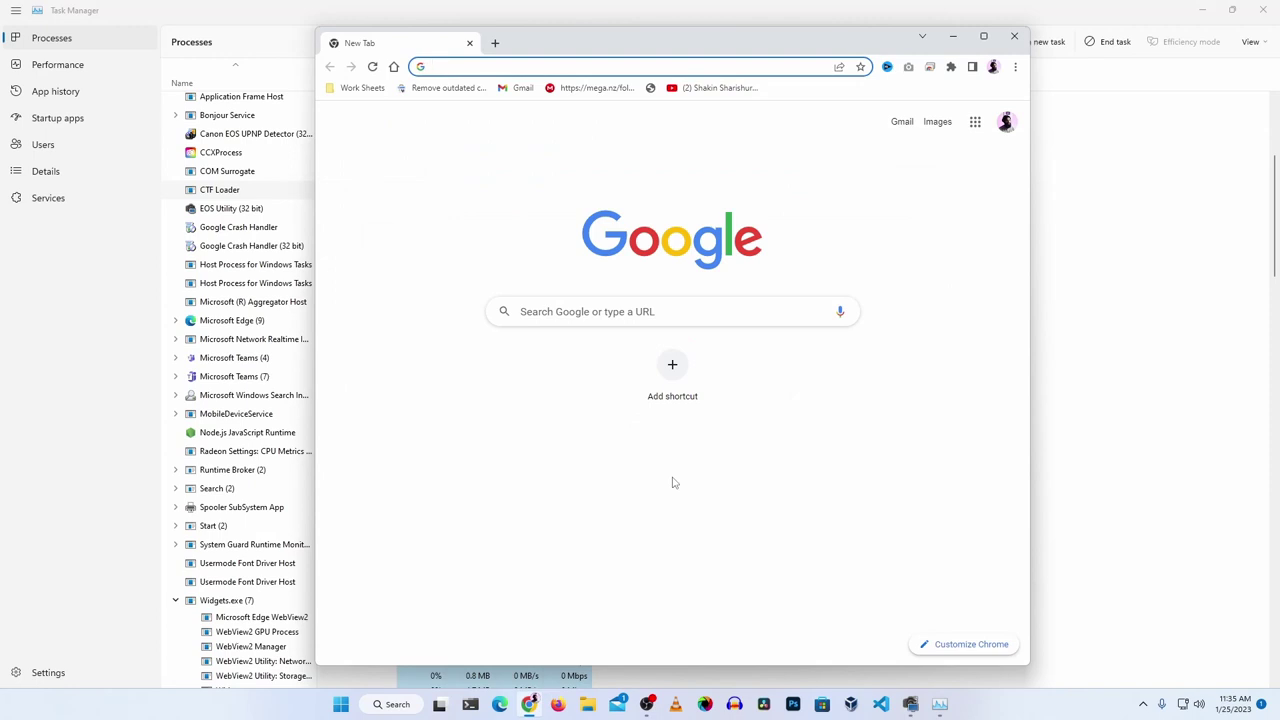
text(CTF l)
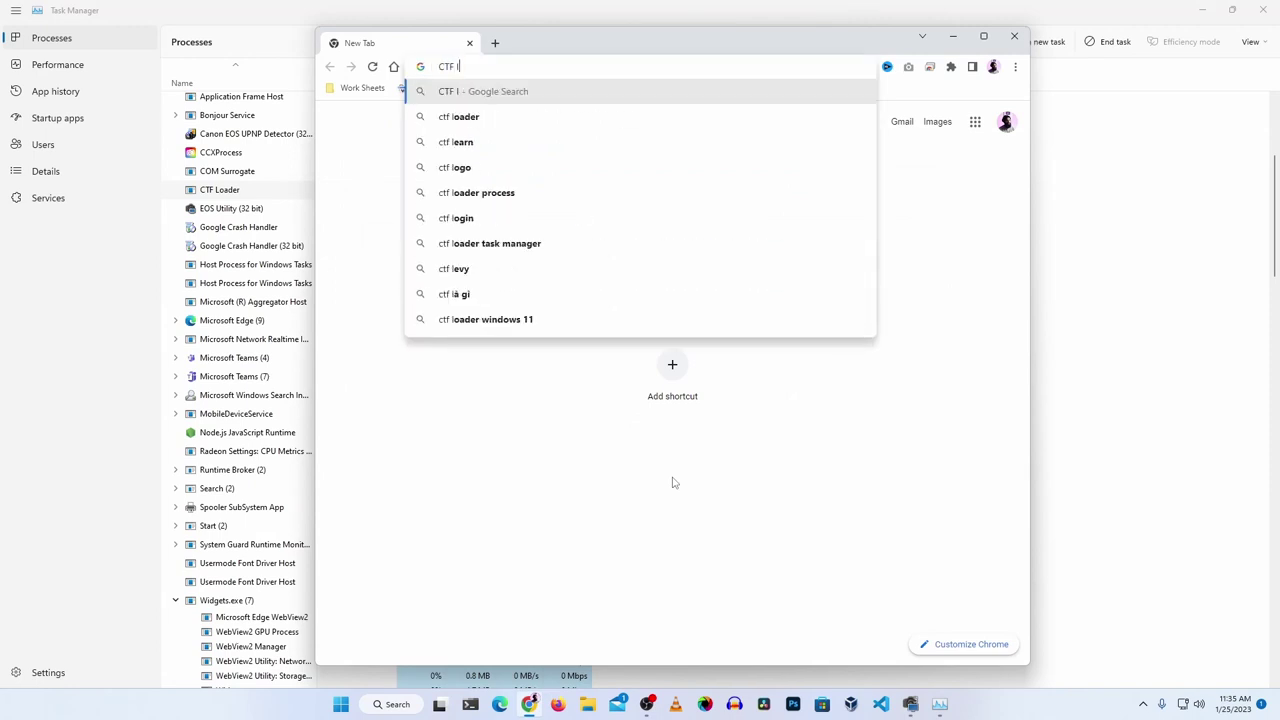
text(oader)
key(Down)
key(Return)
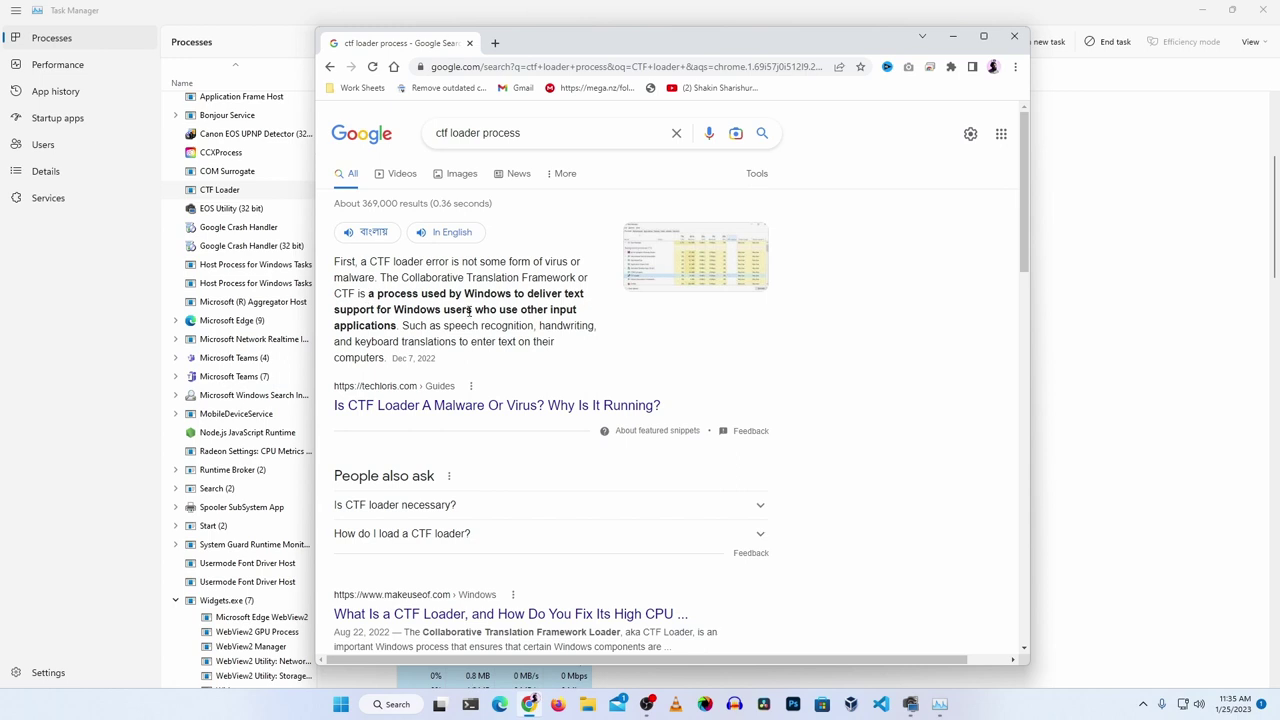
Step: Highlight the definition of CTF in the featured search result, clear the highlight and close the browser window
drag(397, 326, 334, 294)
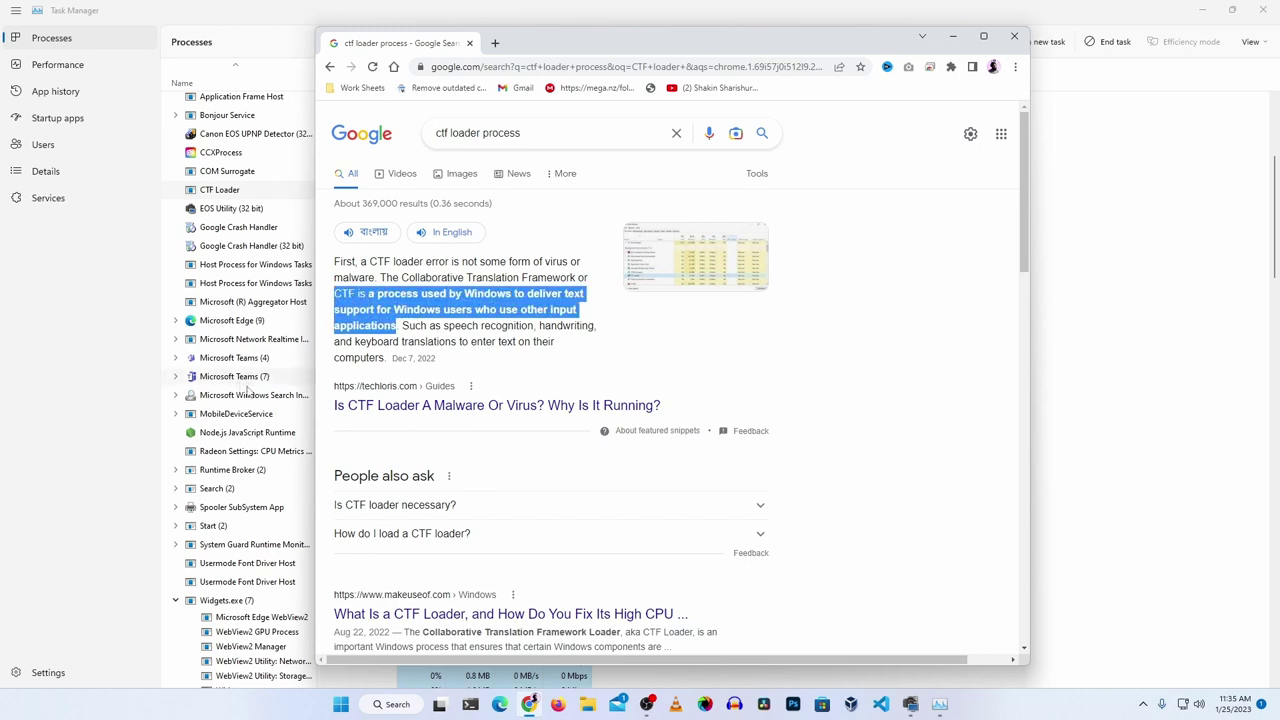
click(424, 304)
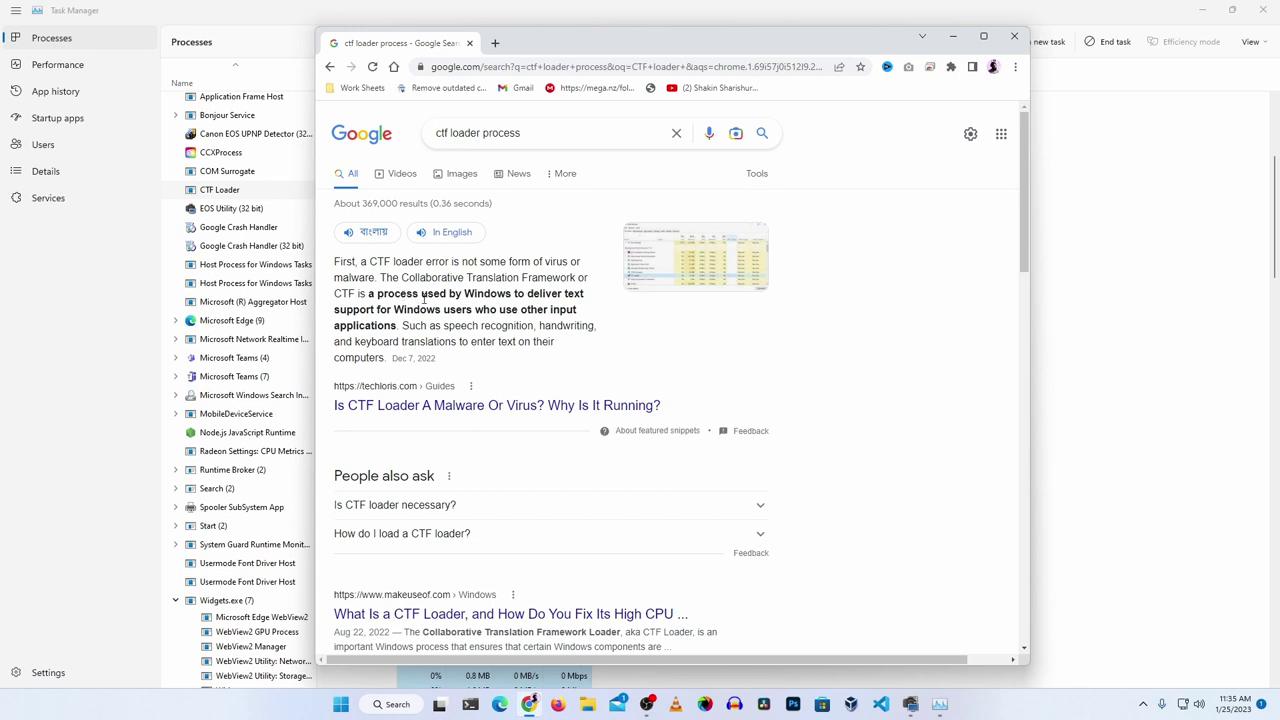
click(1014, 36)
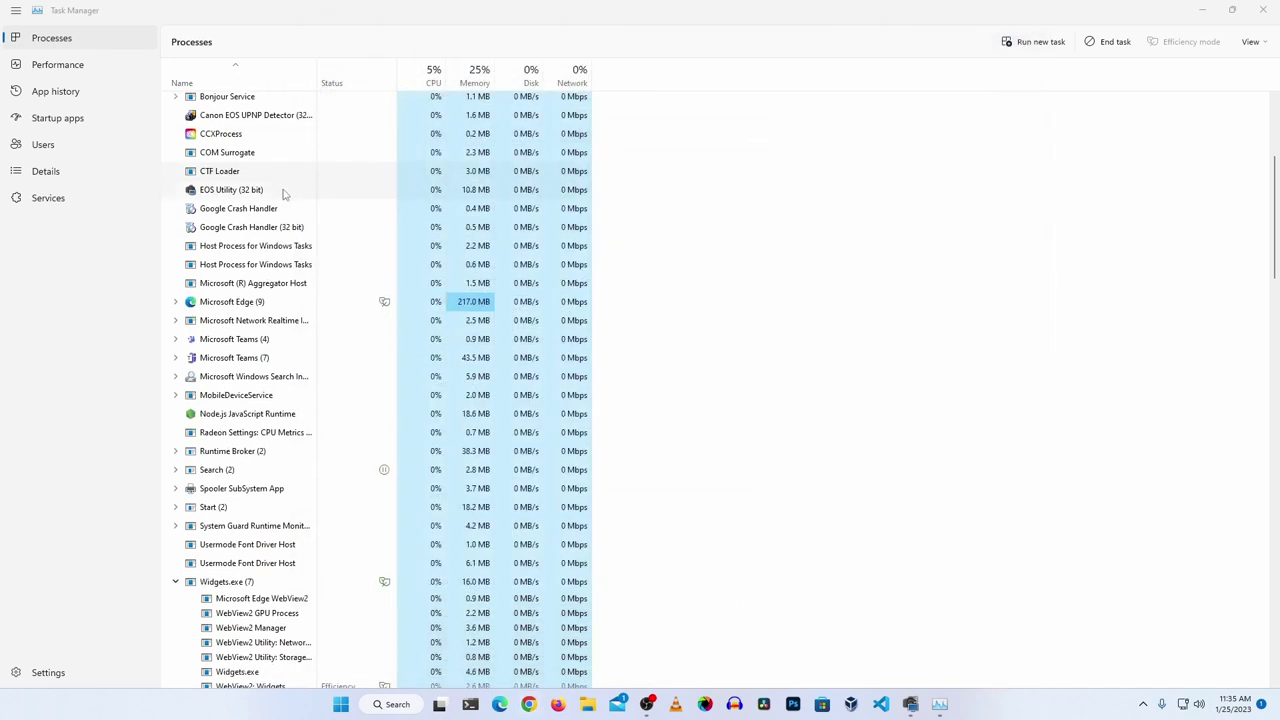
Step: Collapse the Widgets.exe group and end the selected background process
scroll(250, 530, down, 2)
scroll(250, 533, down, 4)
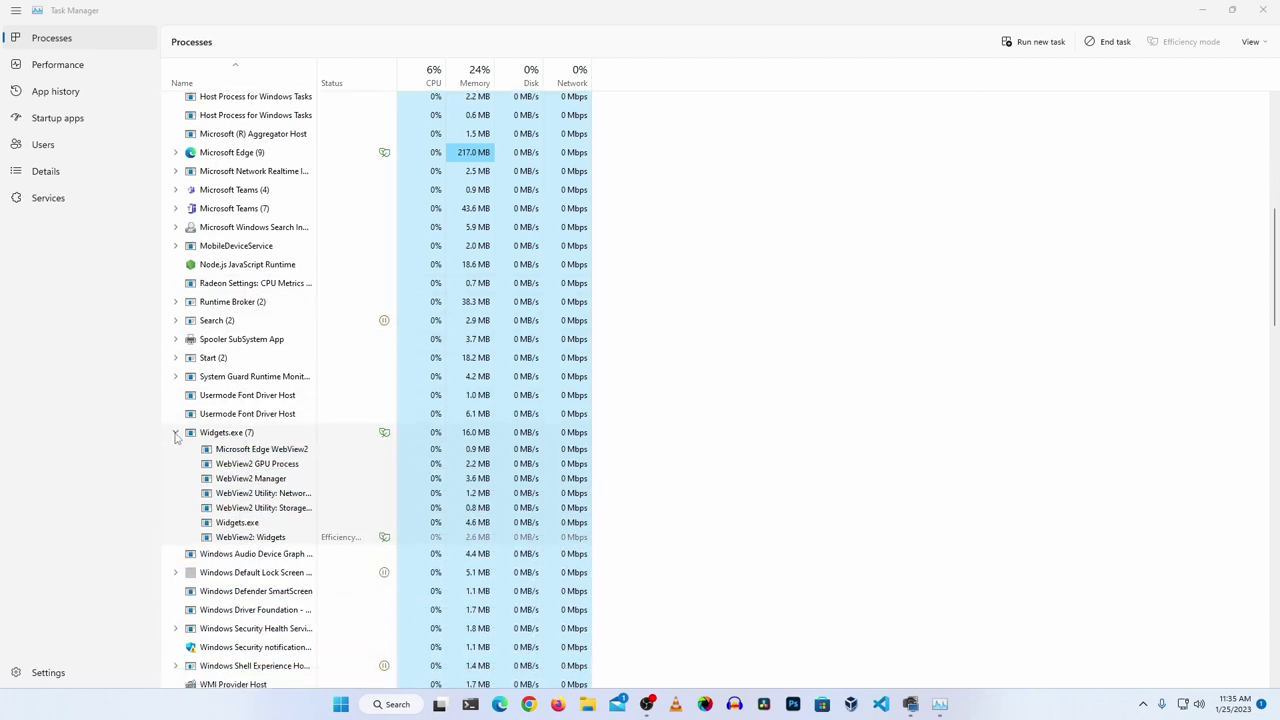
click(175, 432)
scroll(255, 510, down, 1)
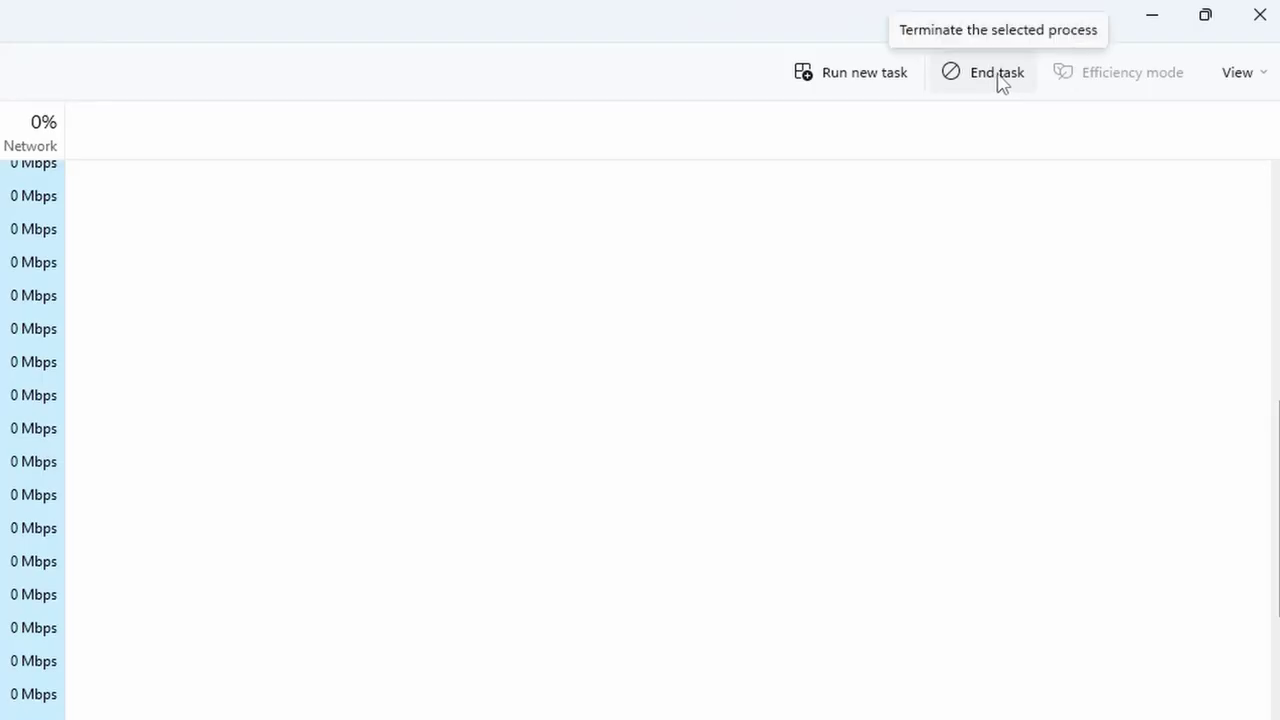
click(1000, 80)
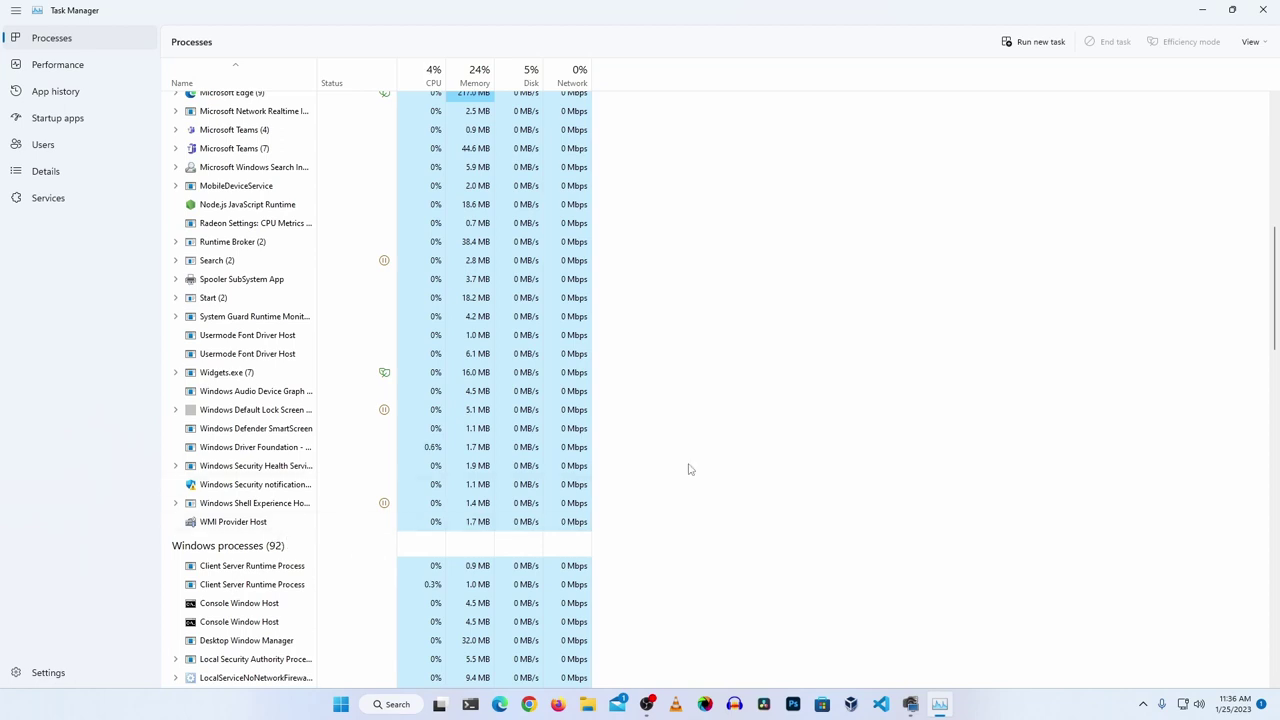
Step: Check the remaining background processes once more and close Task Manager
scroll(688, 469, up, 1)
scroll(688, 469, up, 1)
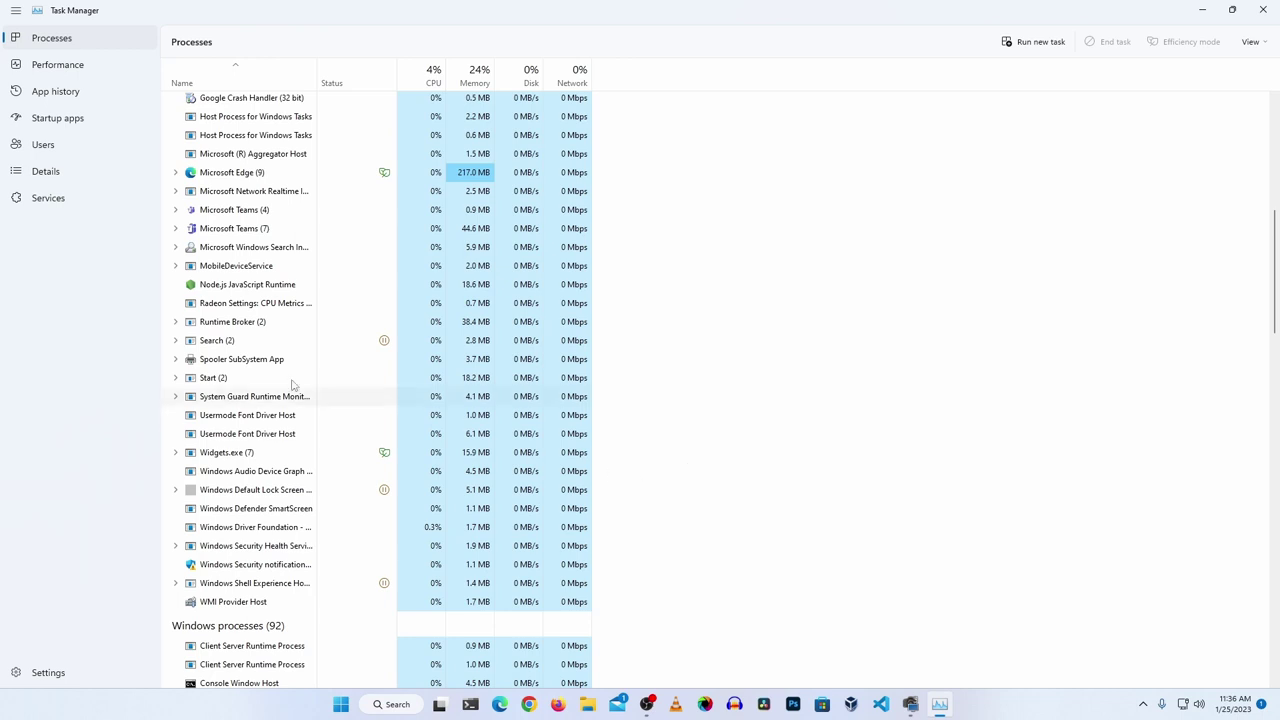
scroll(280, 455, up, 4)
scroll(280, 455, up, 3)
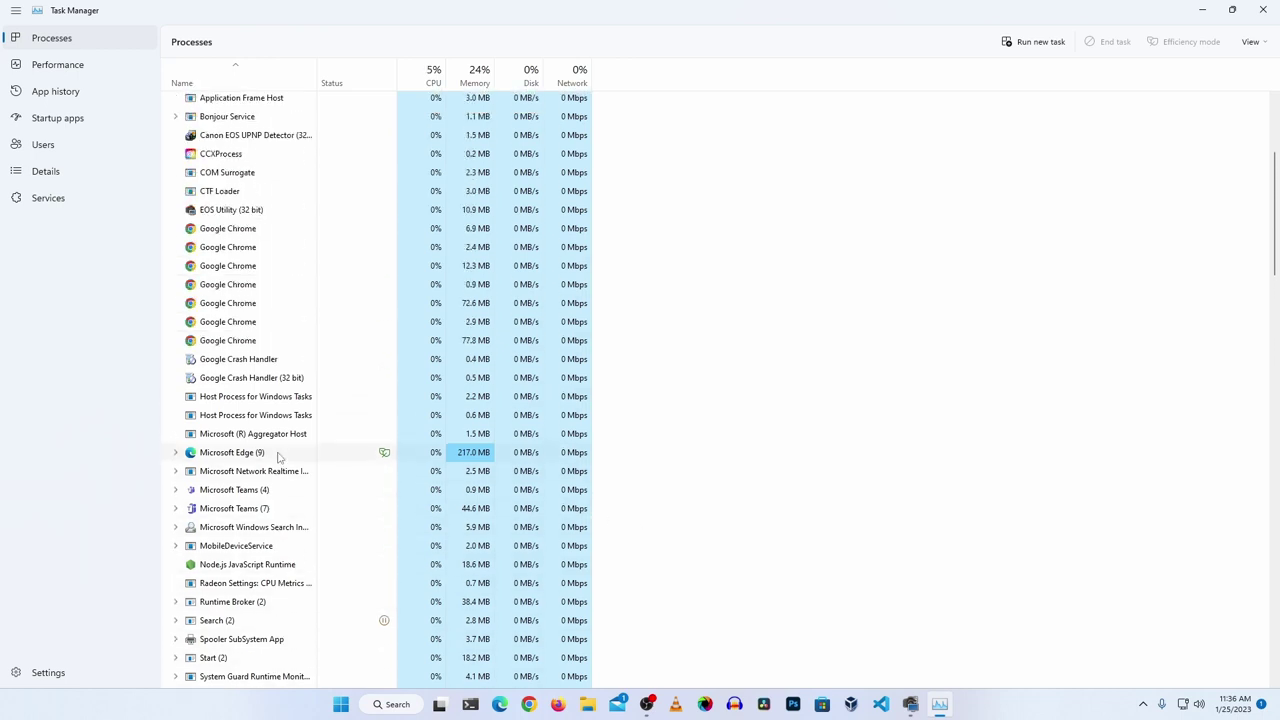
key(alt+F4)
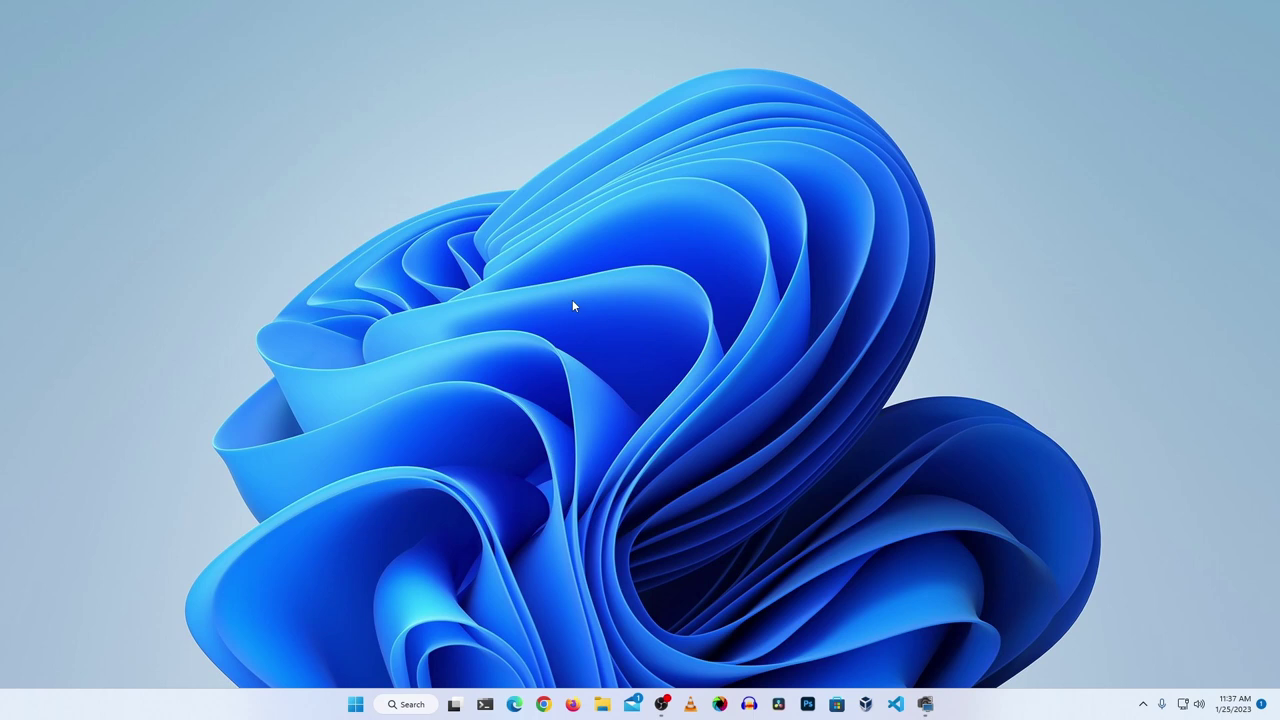
Step: Run "mrt" to launch the Microsoft Windows Malicious Software Removal Tool and advance to the scan type selection
key(super+r)
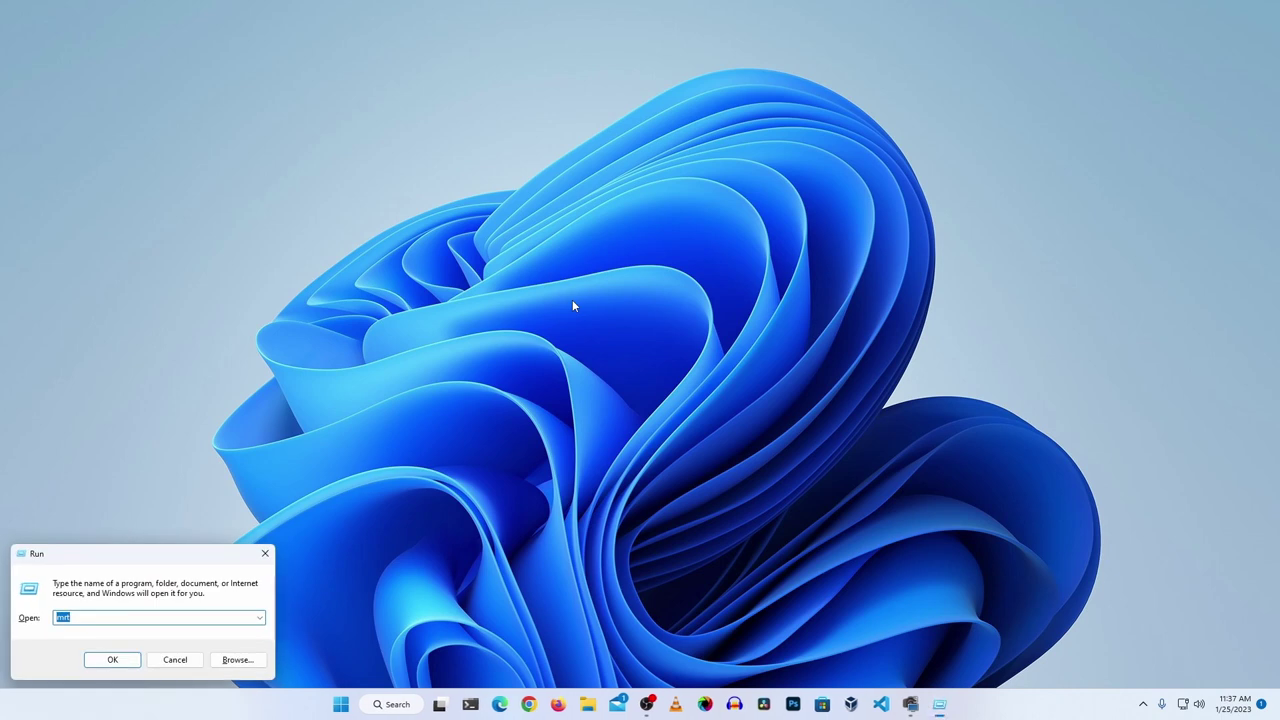
text(mrt)
key(Return)
drag(222, 19, 678, 210)
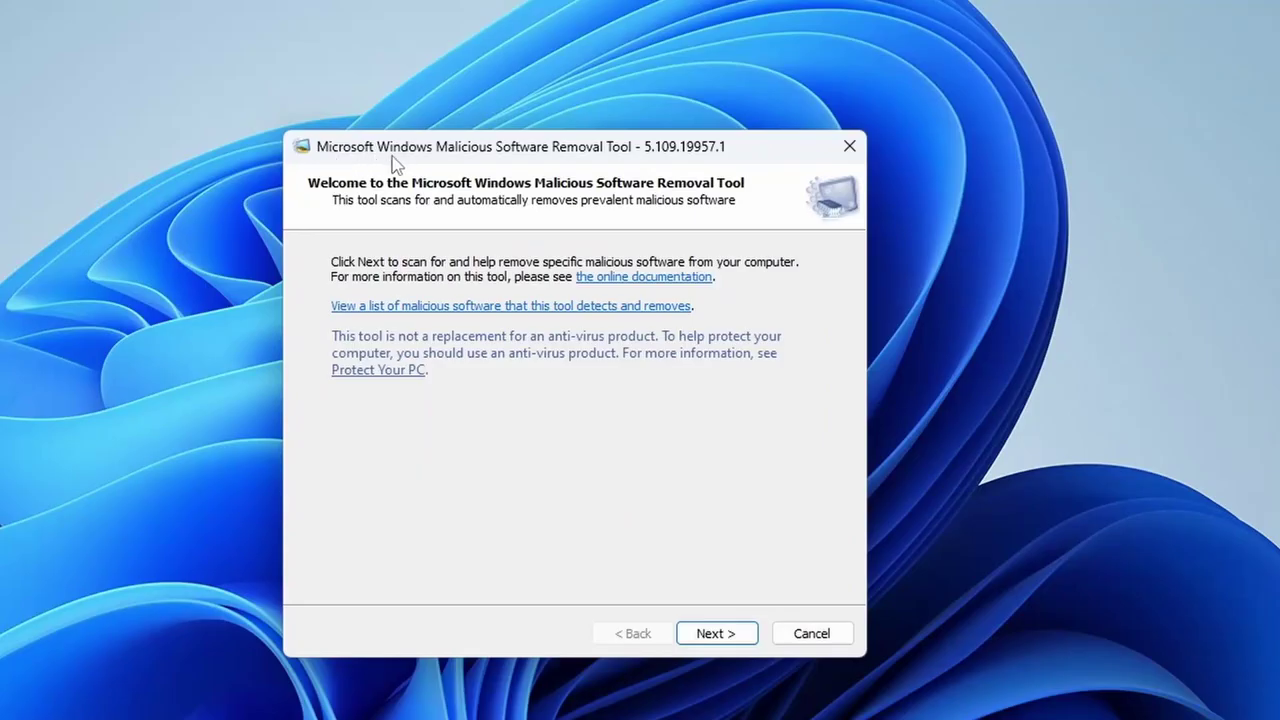
drag(624, 150, 651, 115)
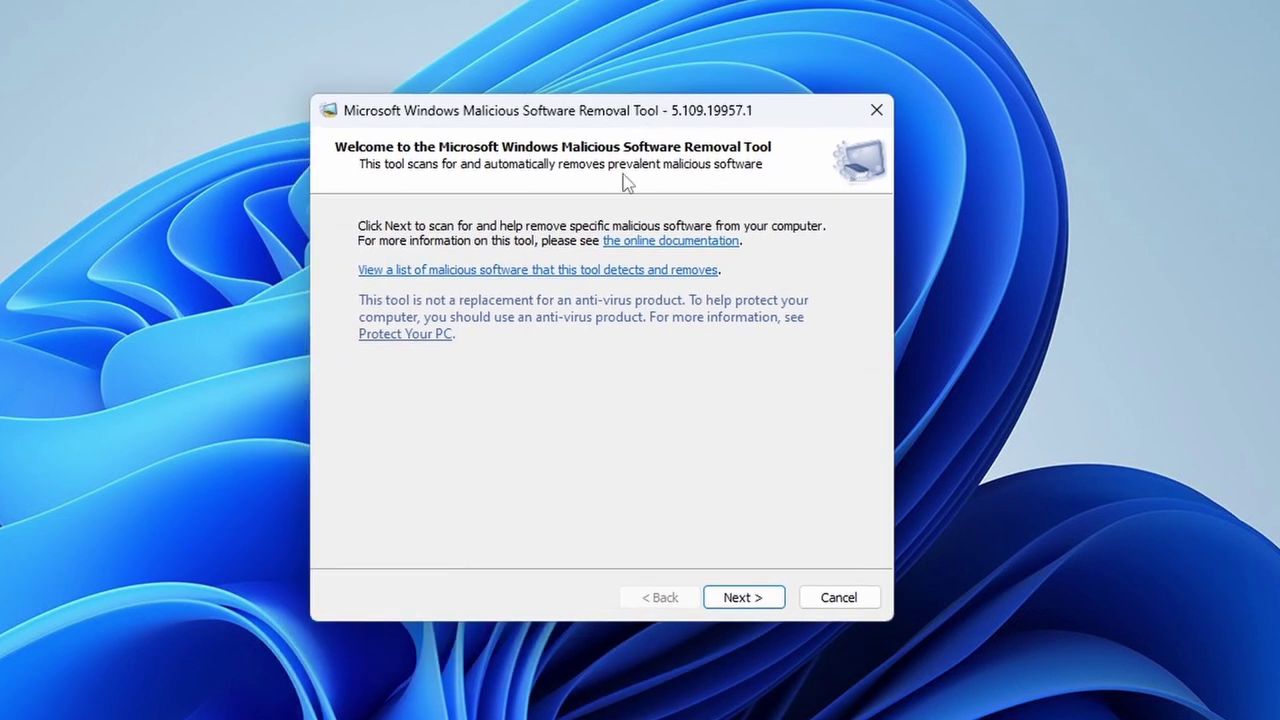
click(743, 598)
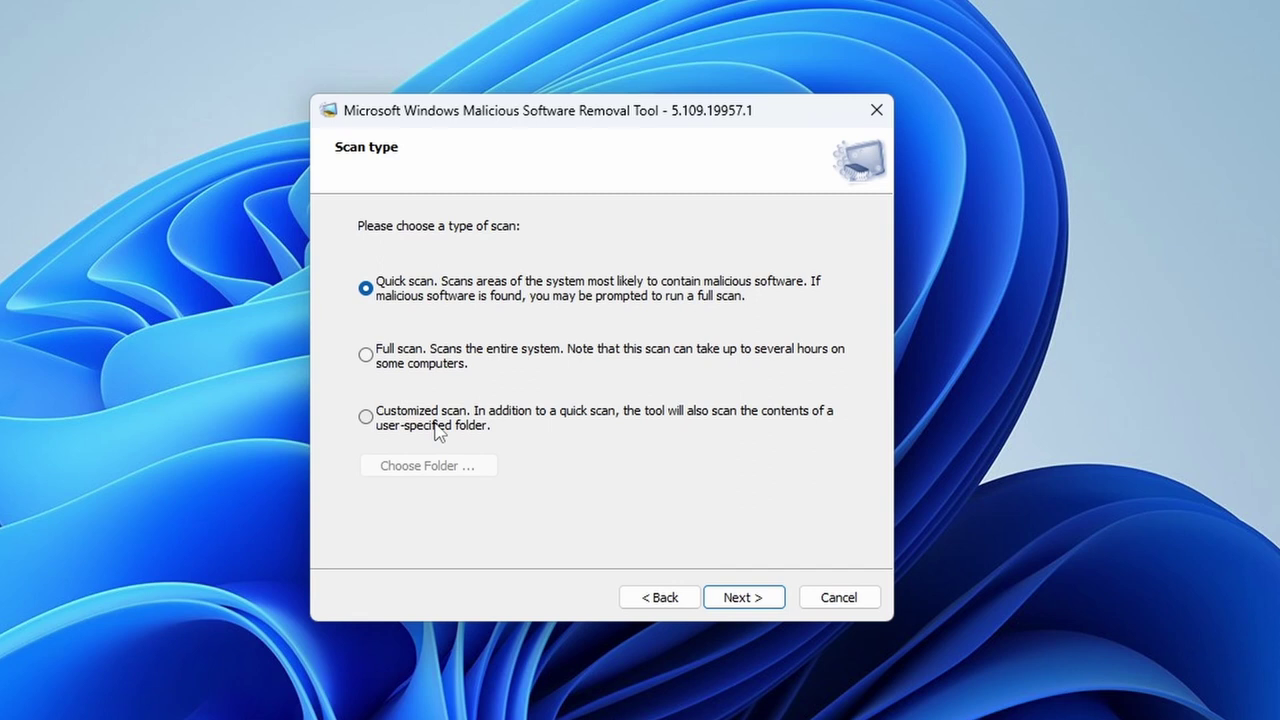
Step: Select the Quick scan type and start the malware scan
click(366, 355)
click(366, 288)
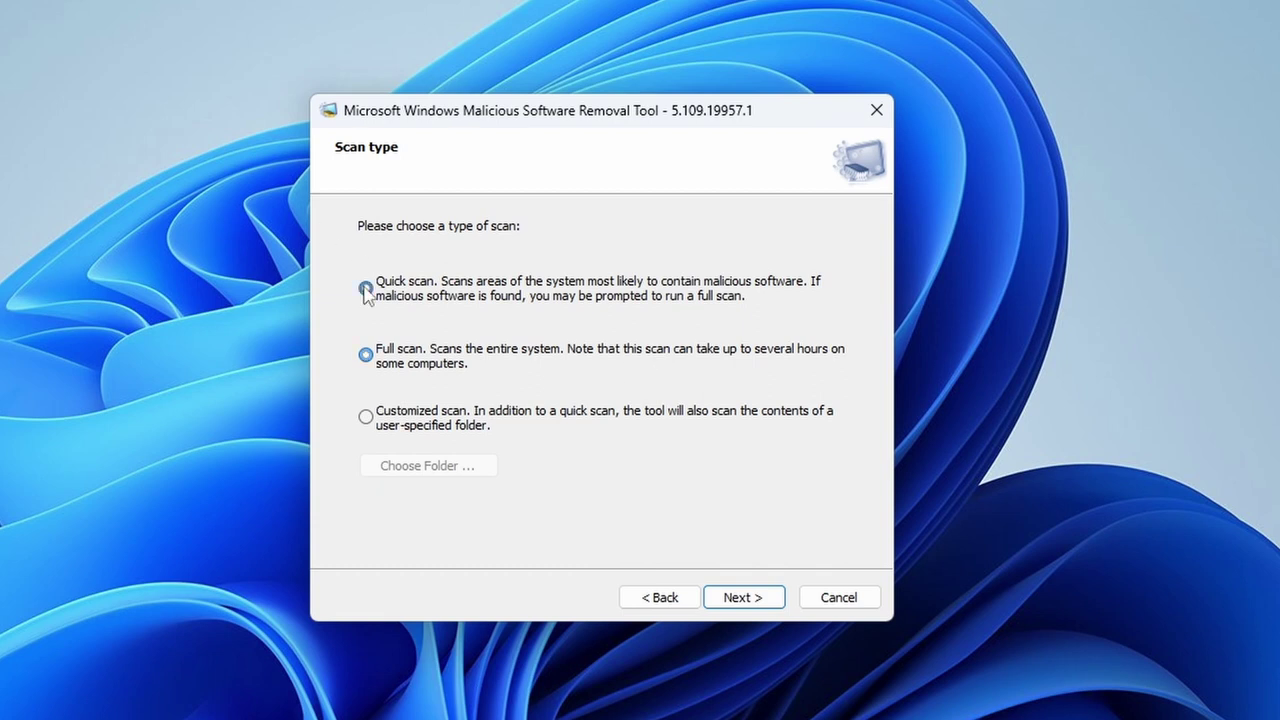
click(737, 597)
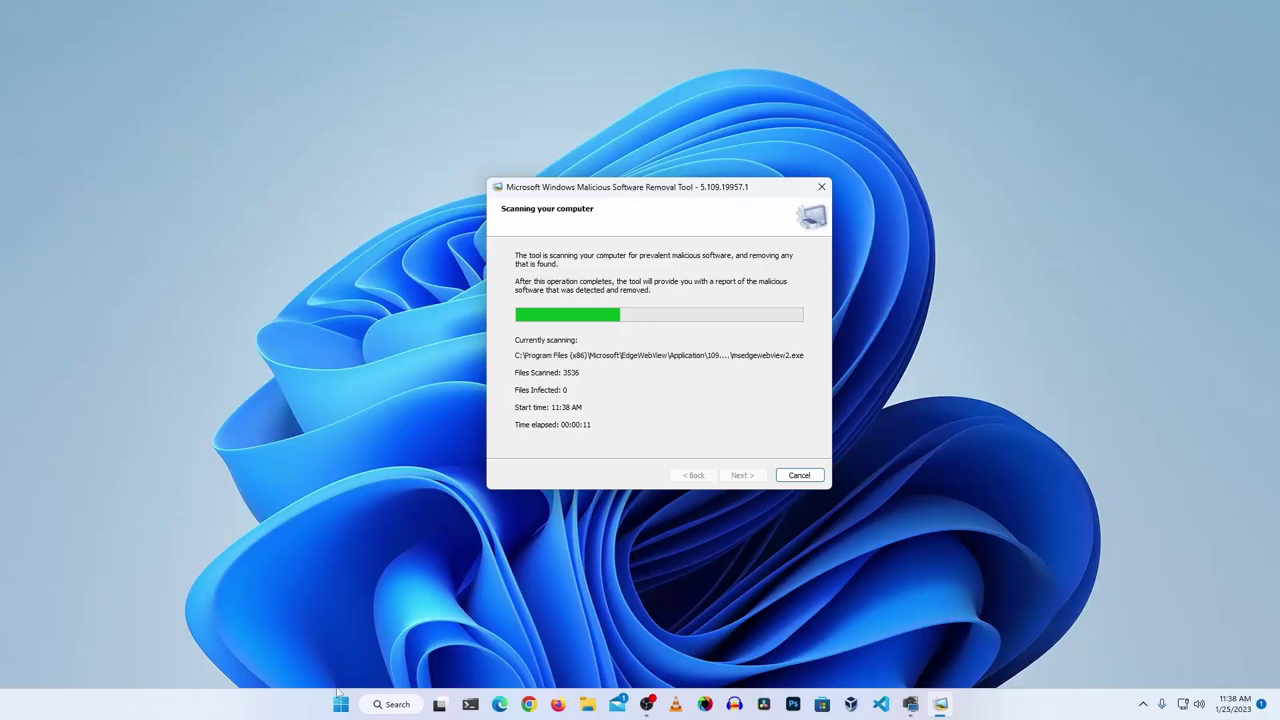
Step: Open Add or remove programs and look through the installed apps list for unfamiliar software
click(339, 706)
text(add)
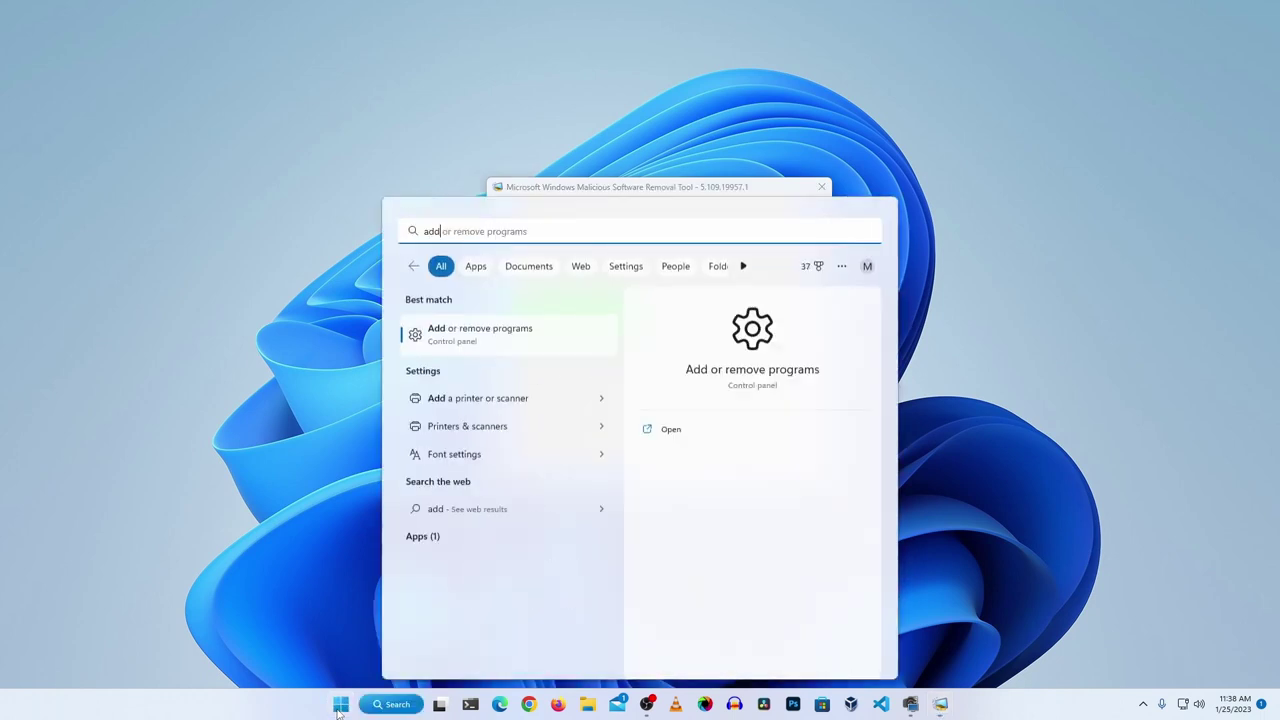
click(486, 338)
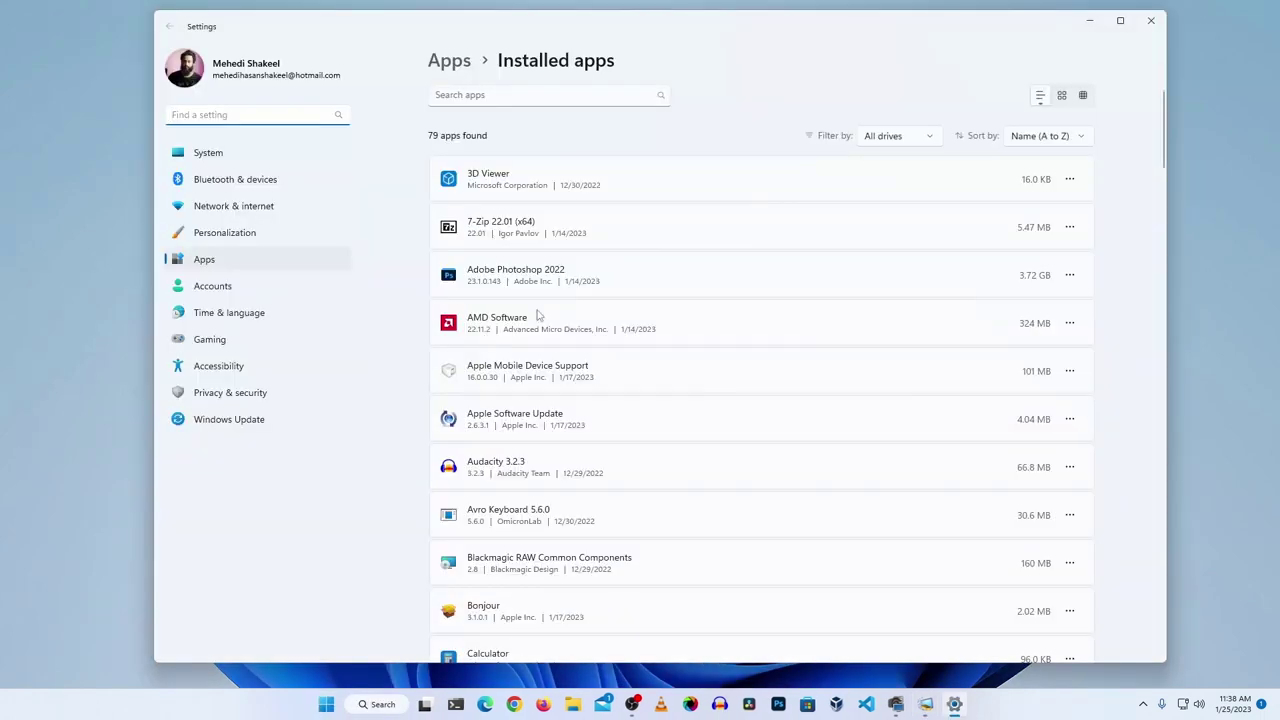
scroll(620, 466, down, 1)
scroll(620, 466, down, 5)
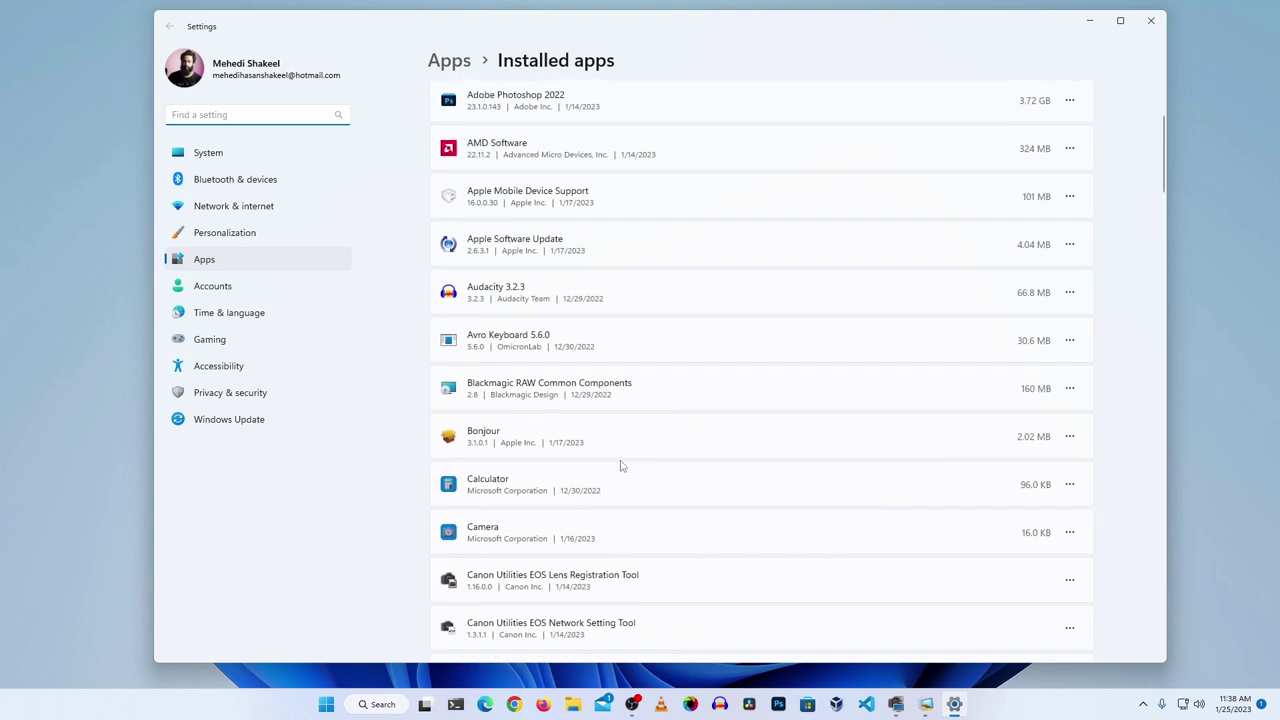
scroll(620, 466, down, 15)
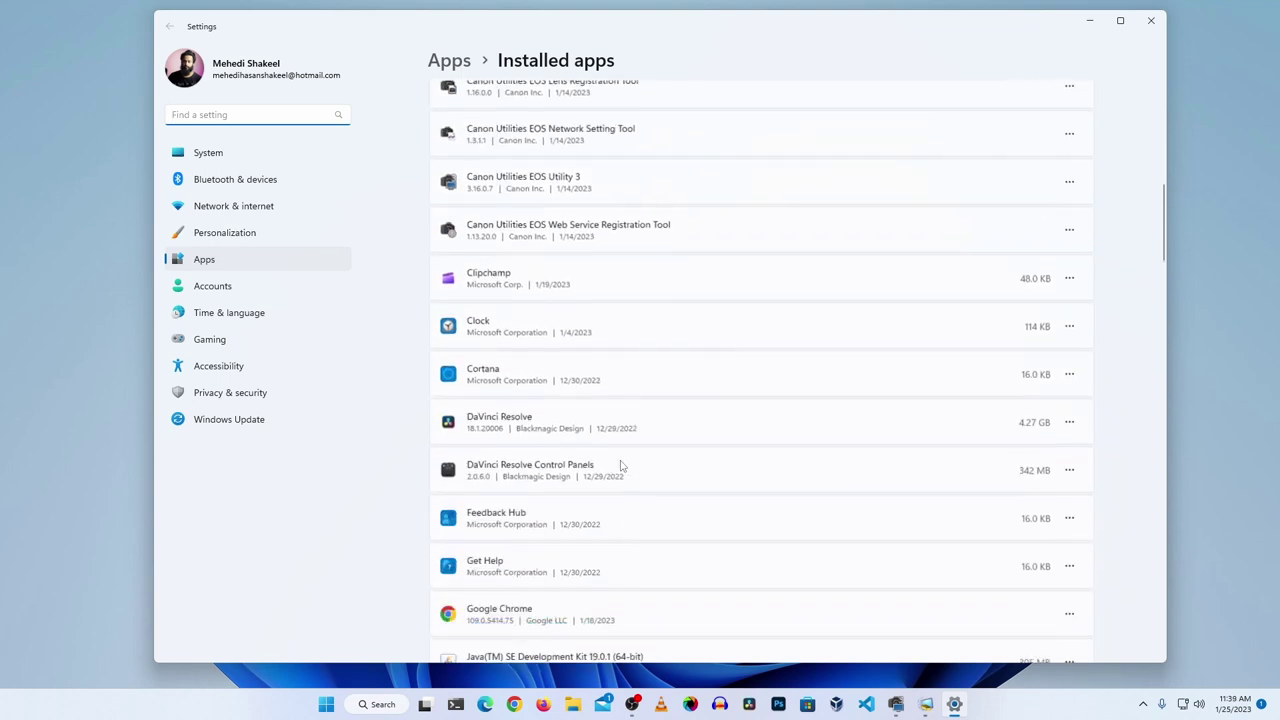
scroll(620, 466, down, 15)
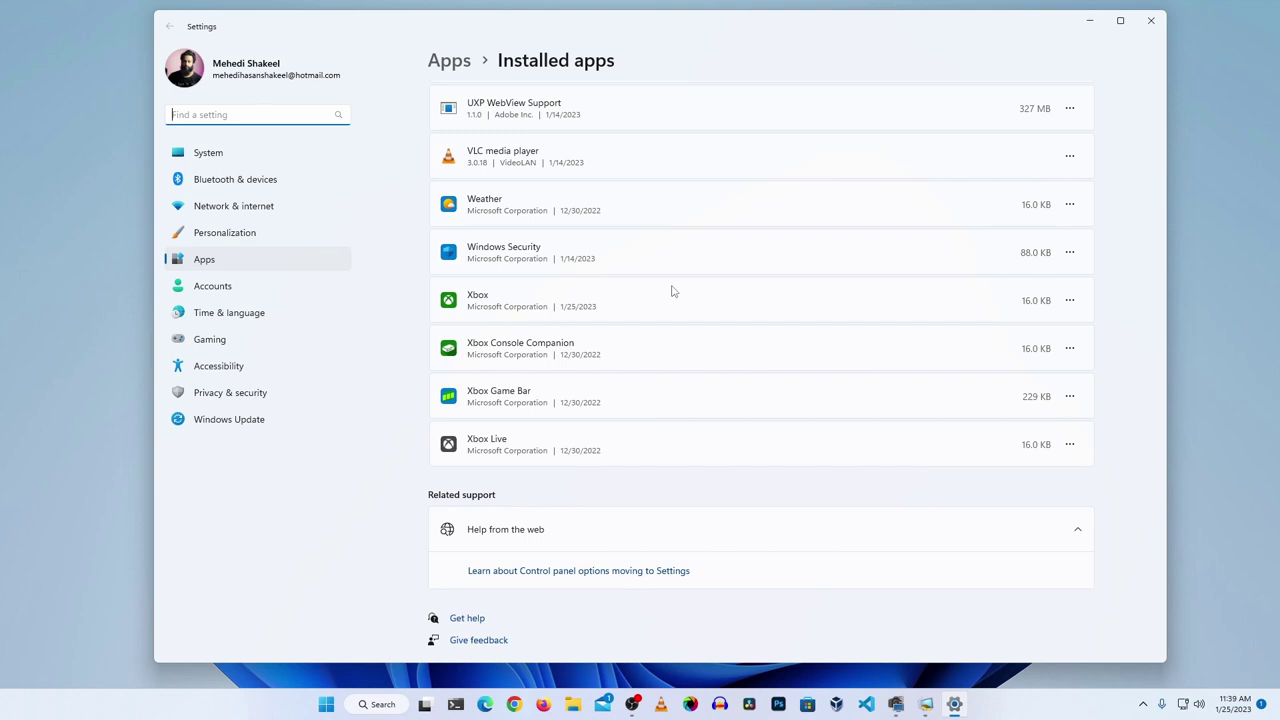
scroll(629, 281, up, 2)
scroll(629, 279, up, 5)
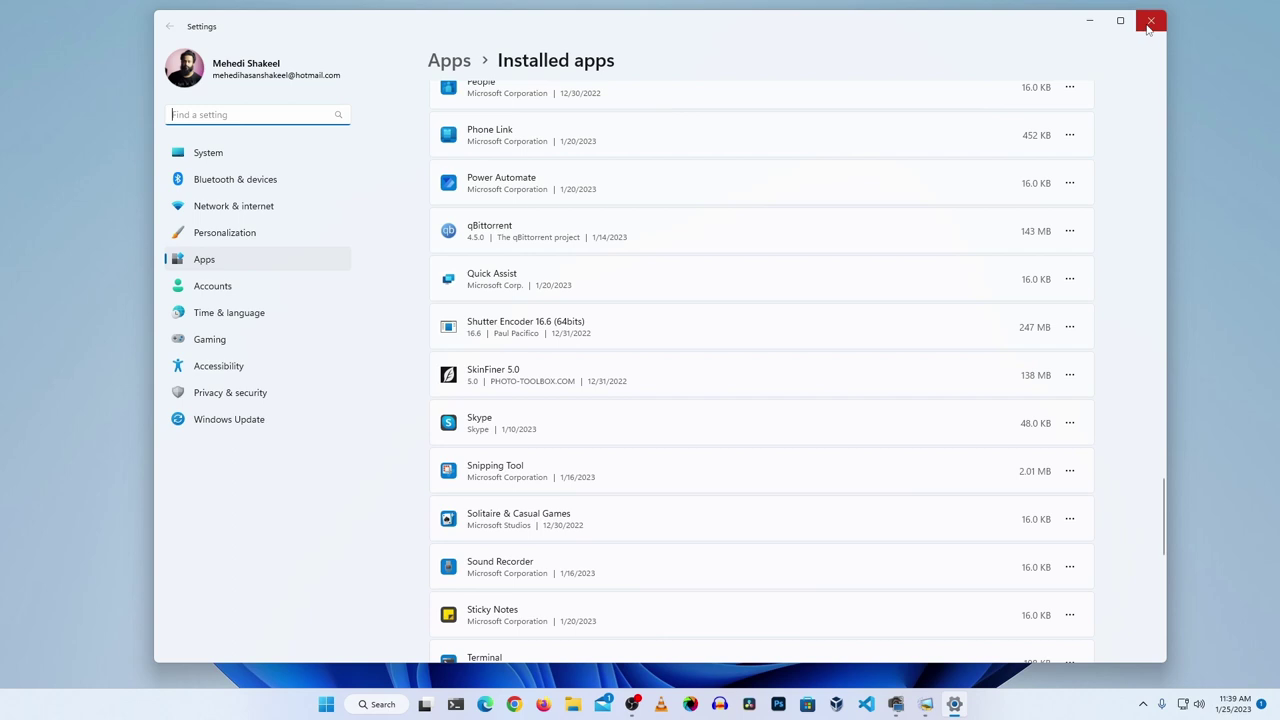
Step: Close the installed apps window and finish the Malicious Software Removal Tool wizard
click(1151, 20)
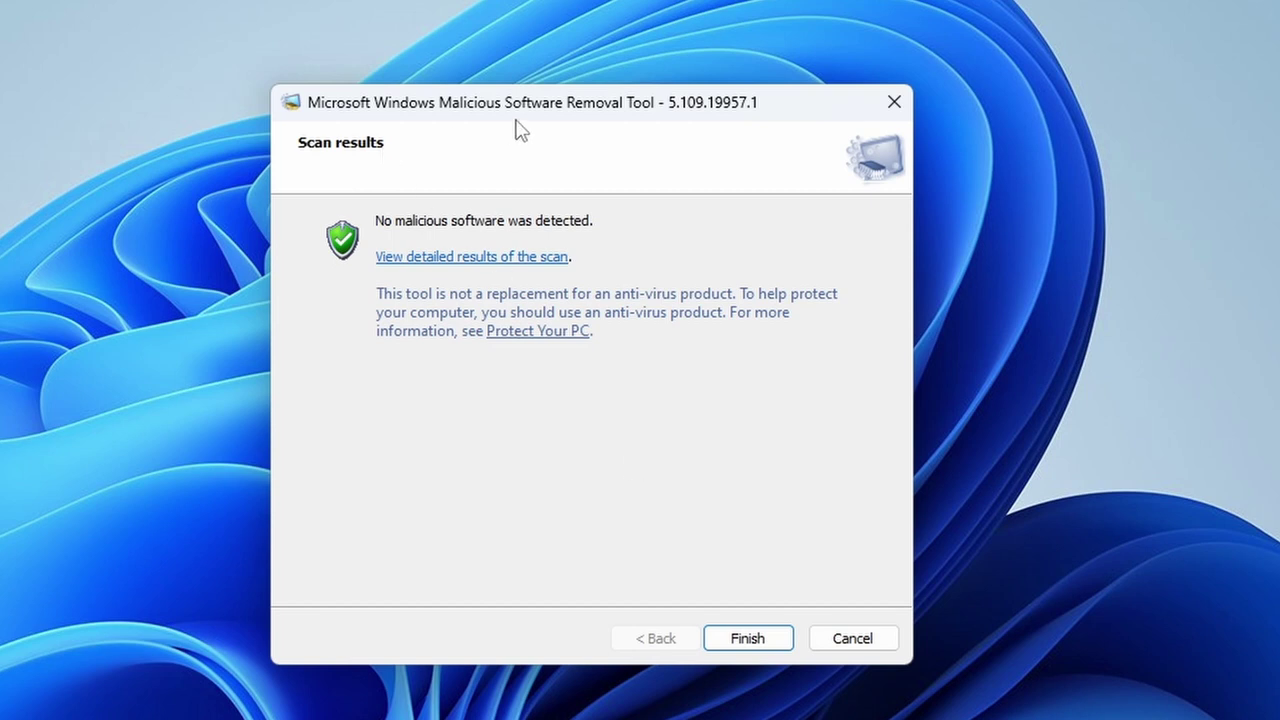
click(748, 638)
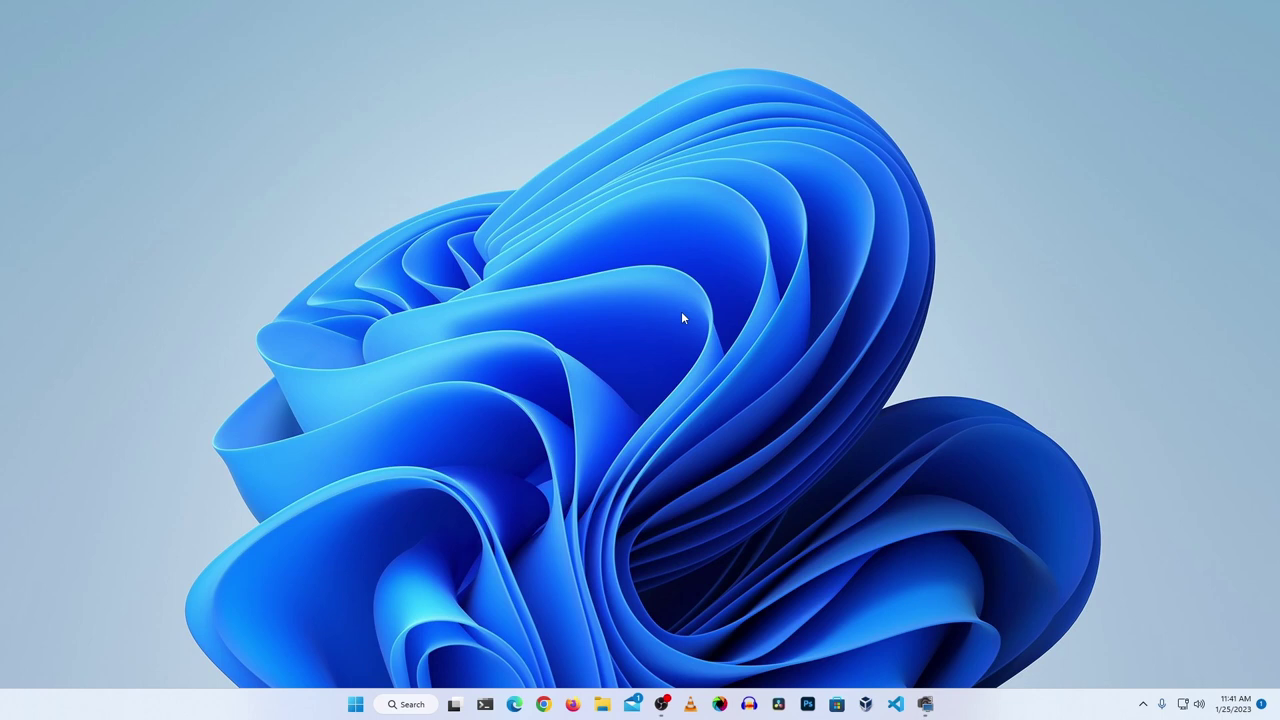
Step: Open Windows PowerShell and run "net user" to list the user accounts on the computer
click(487, 706)
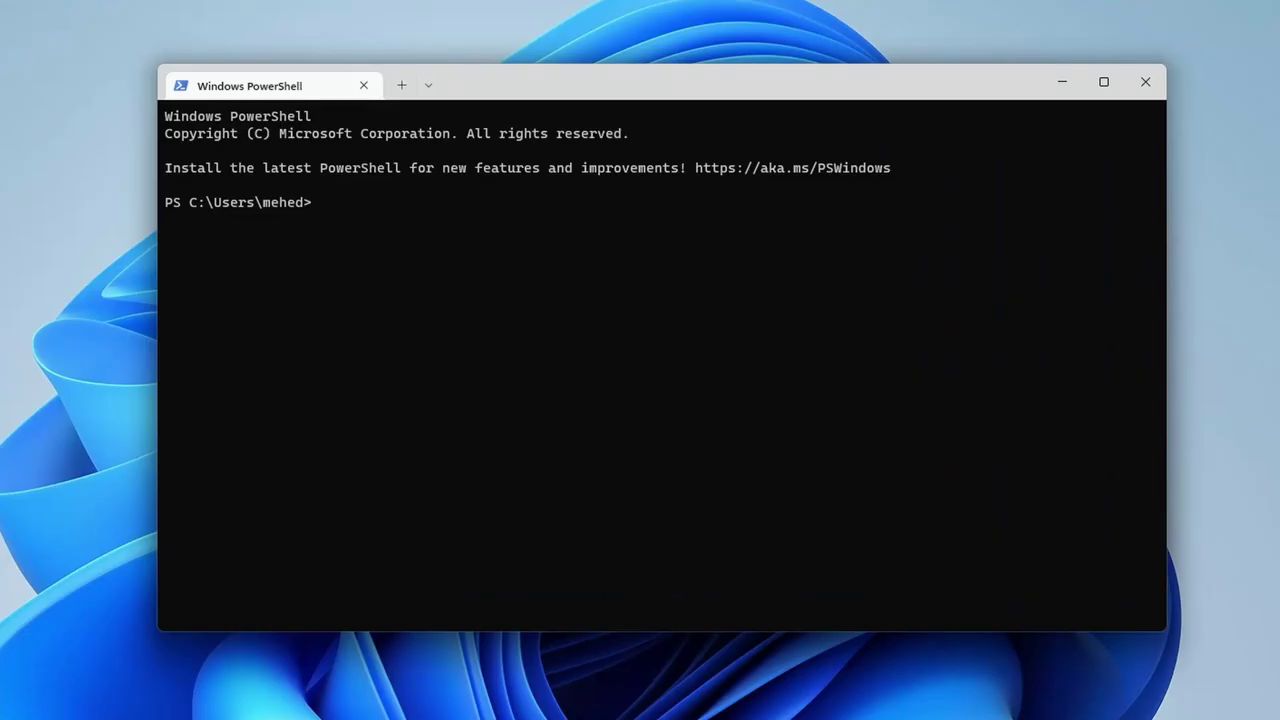
text(net user)
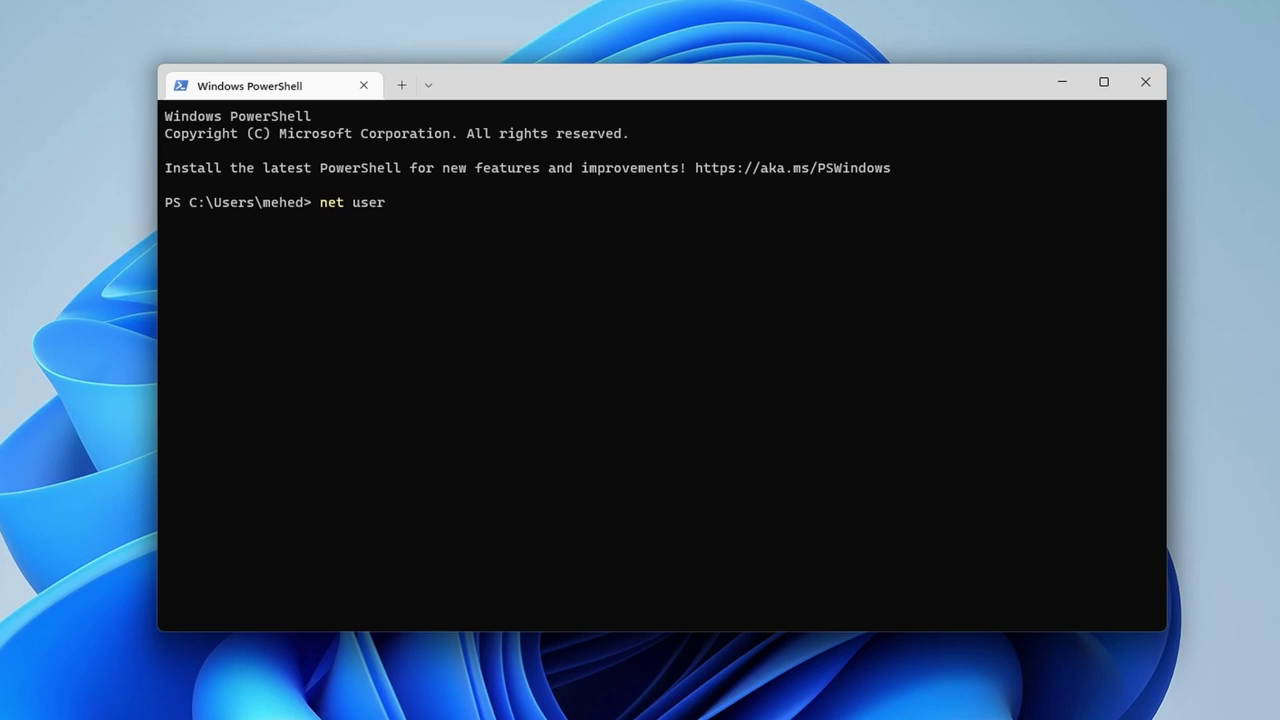
key(Return)
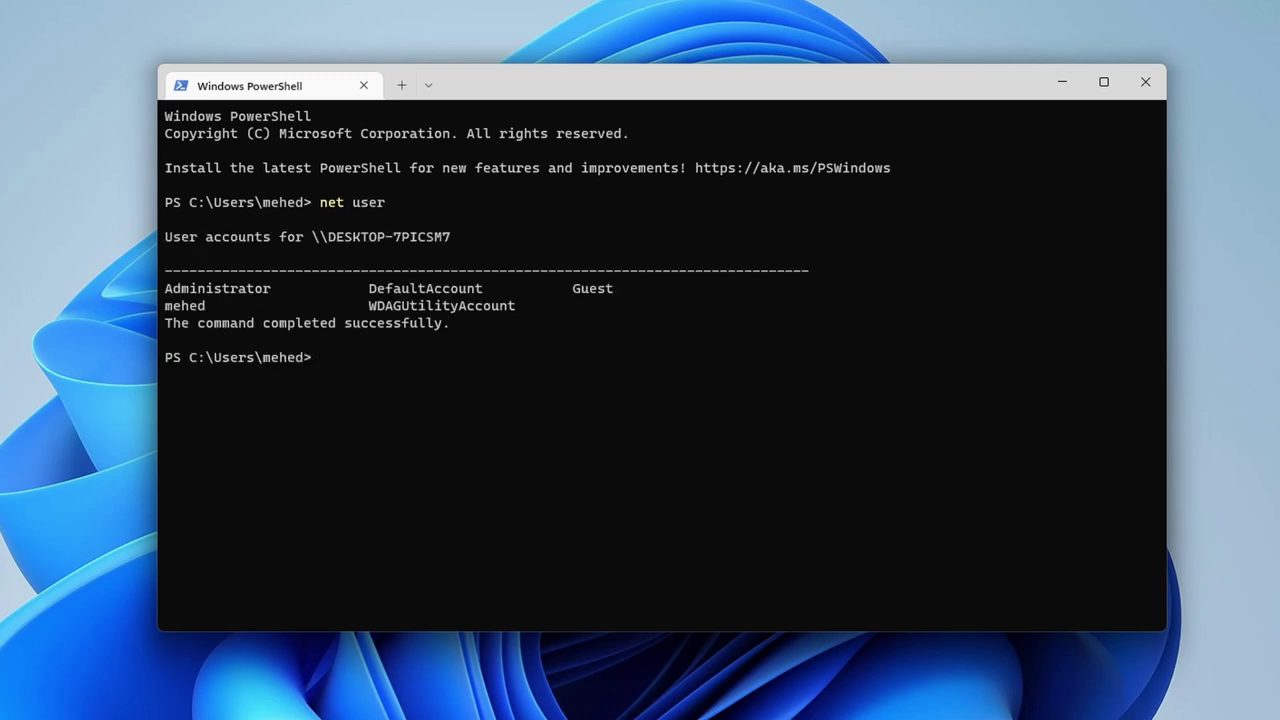
drag(634, 90, 618, 82)
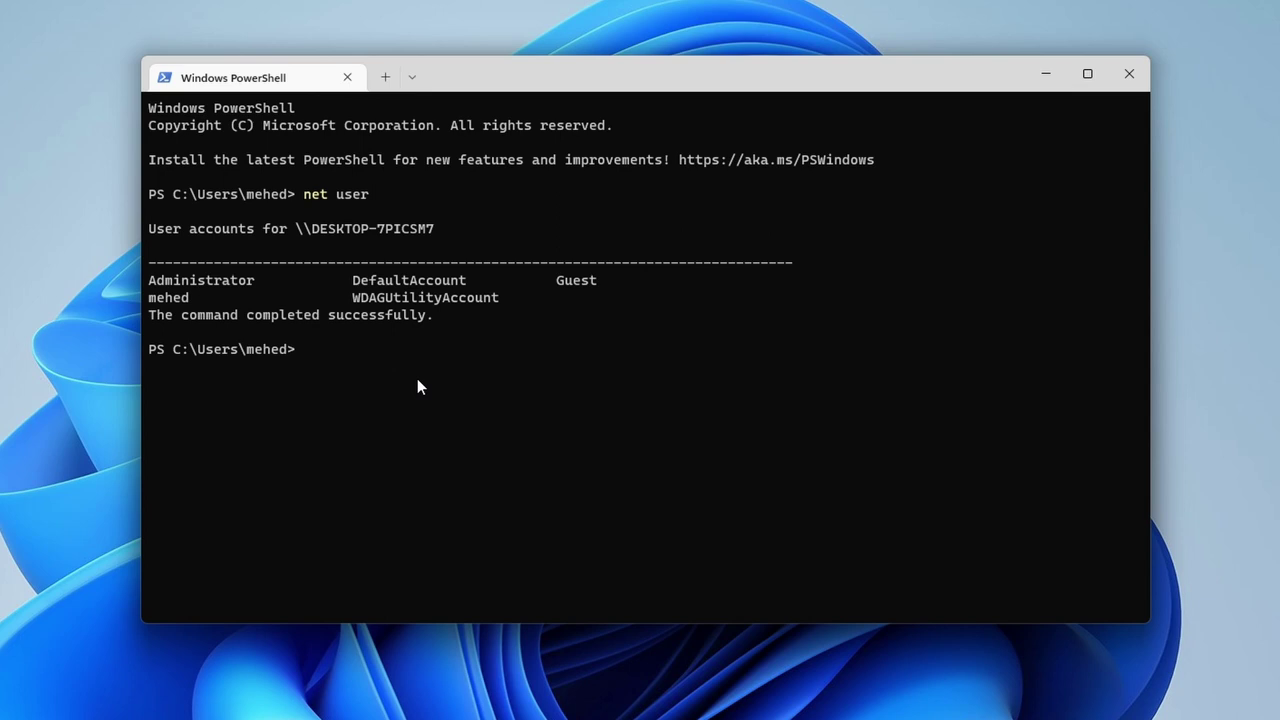
Step: Try "net user" followed by the personal account's user name, and close the PowerShell window
text(net user mehed)
key(Return)
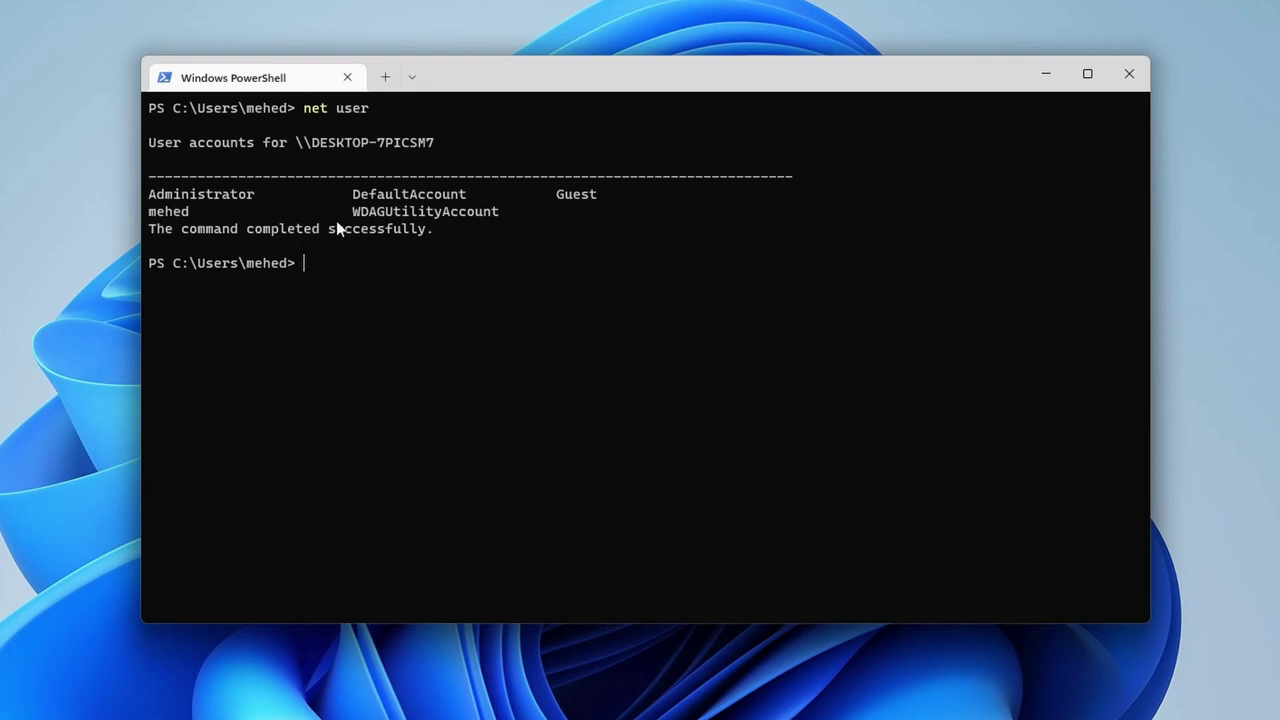
click(1126, 75)
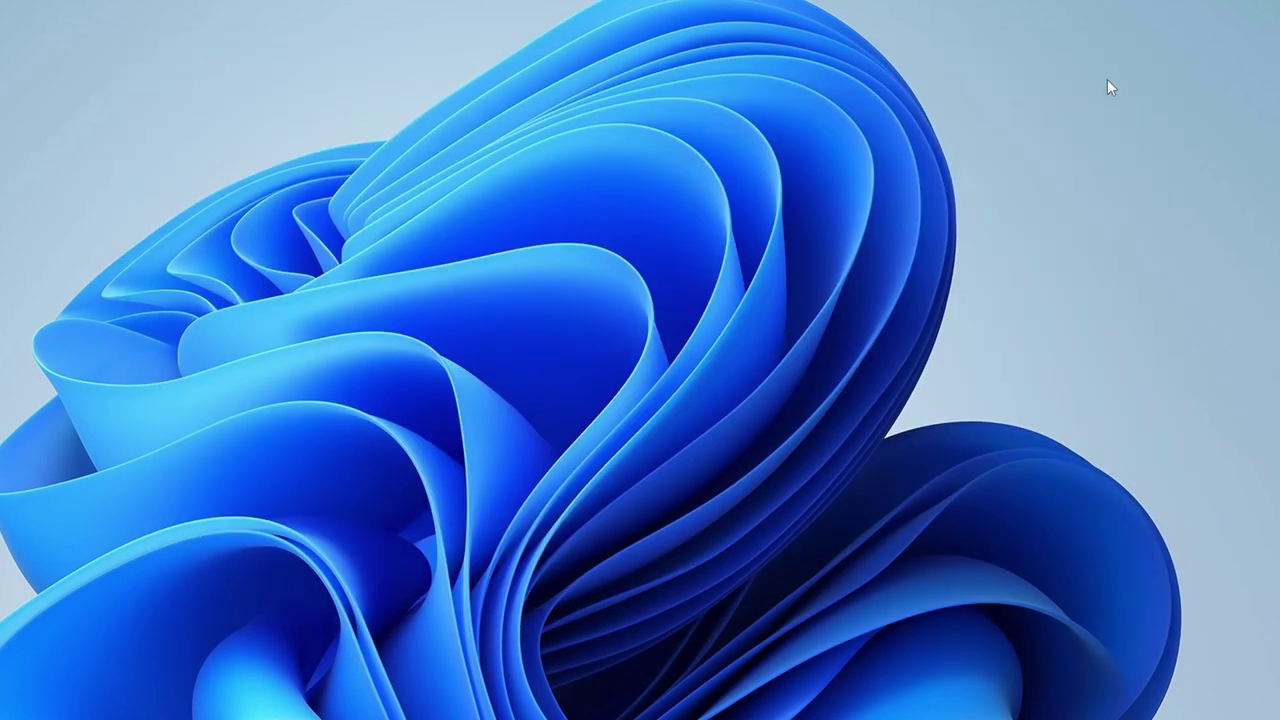
Step: Open the Windows account settings, check the Other Users page for unknown accounts, and close Settings
click(357, 706)
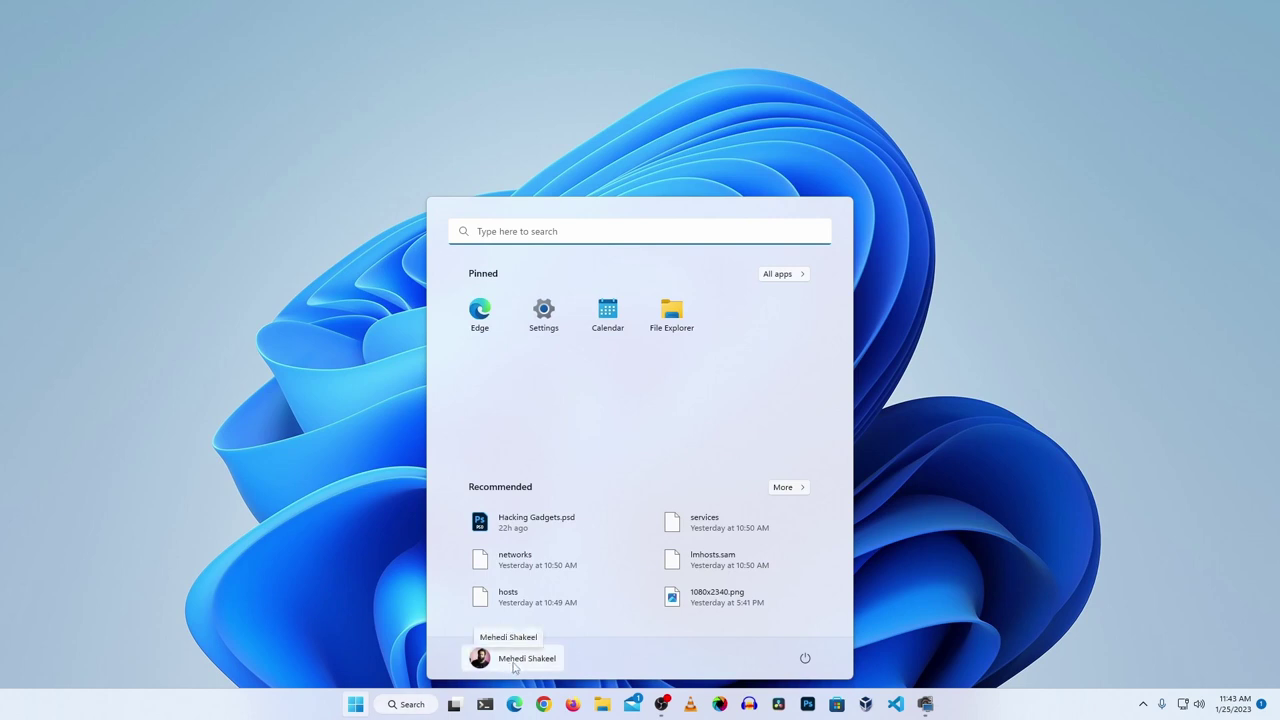
click(513, 666)
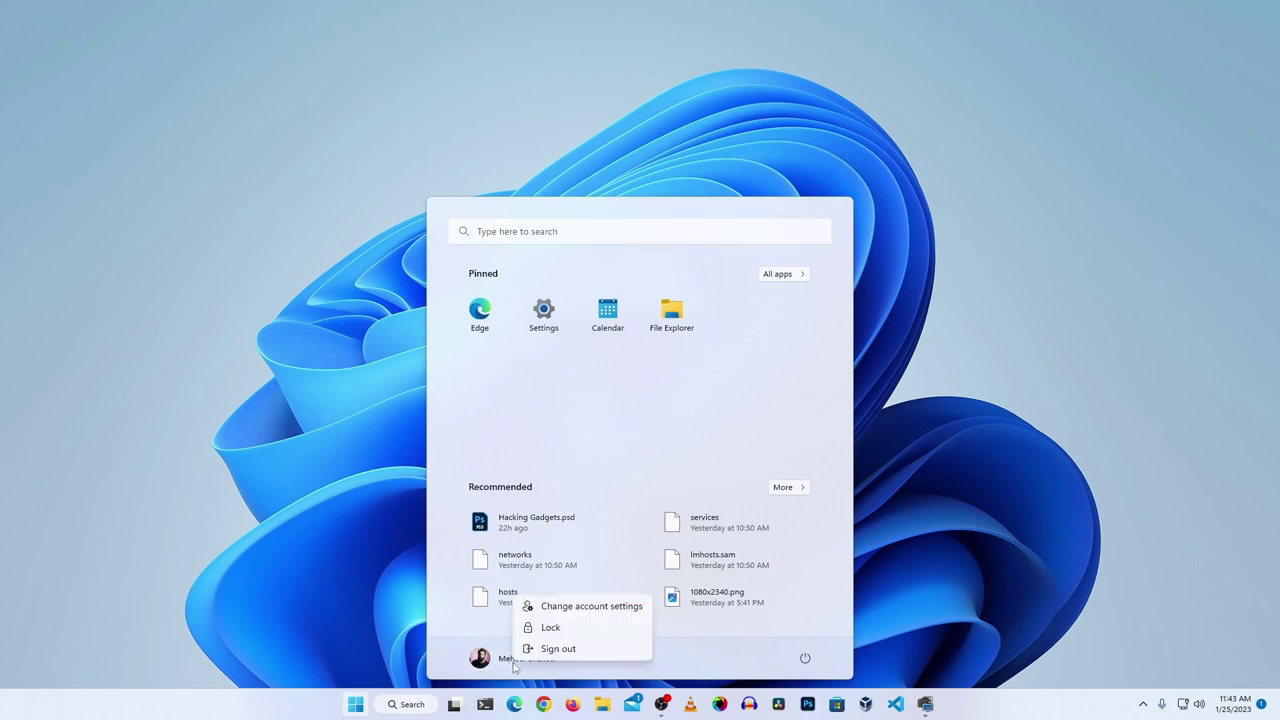
click(600, 607)
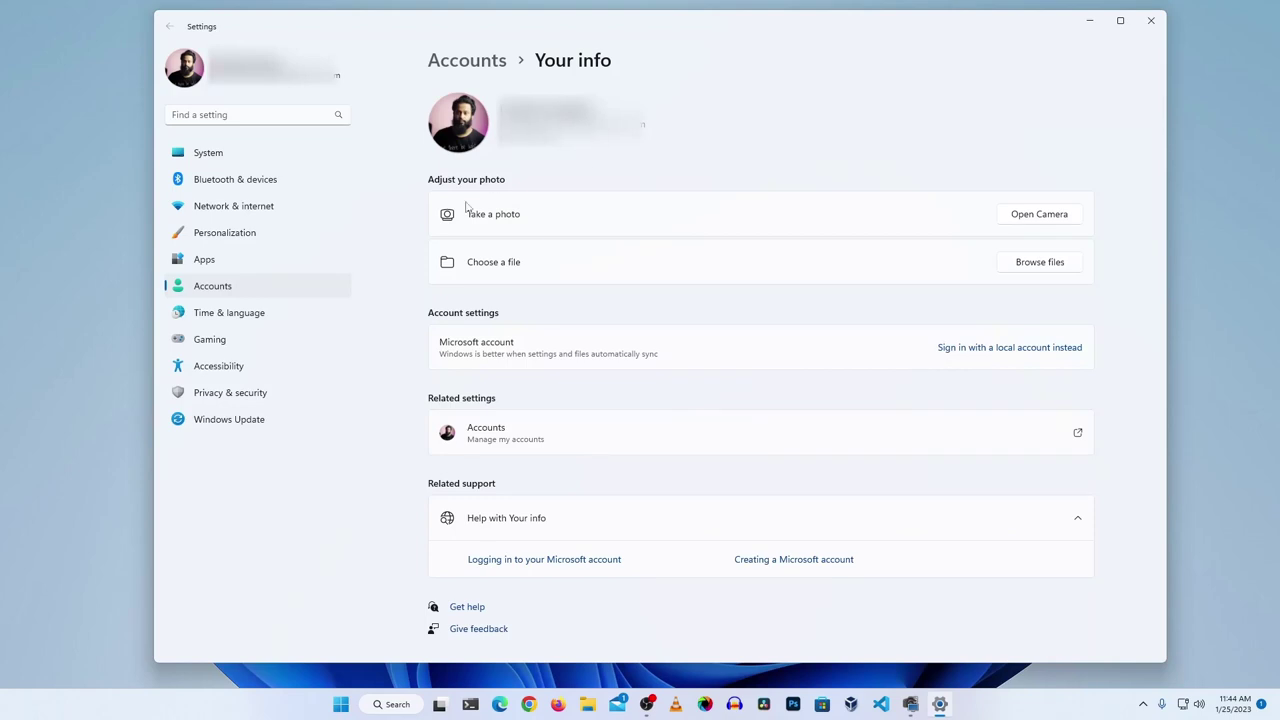
click(213, 286)
scroll(543, 466, down, 3)
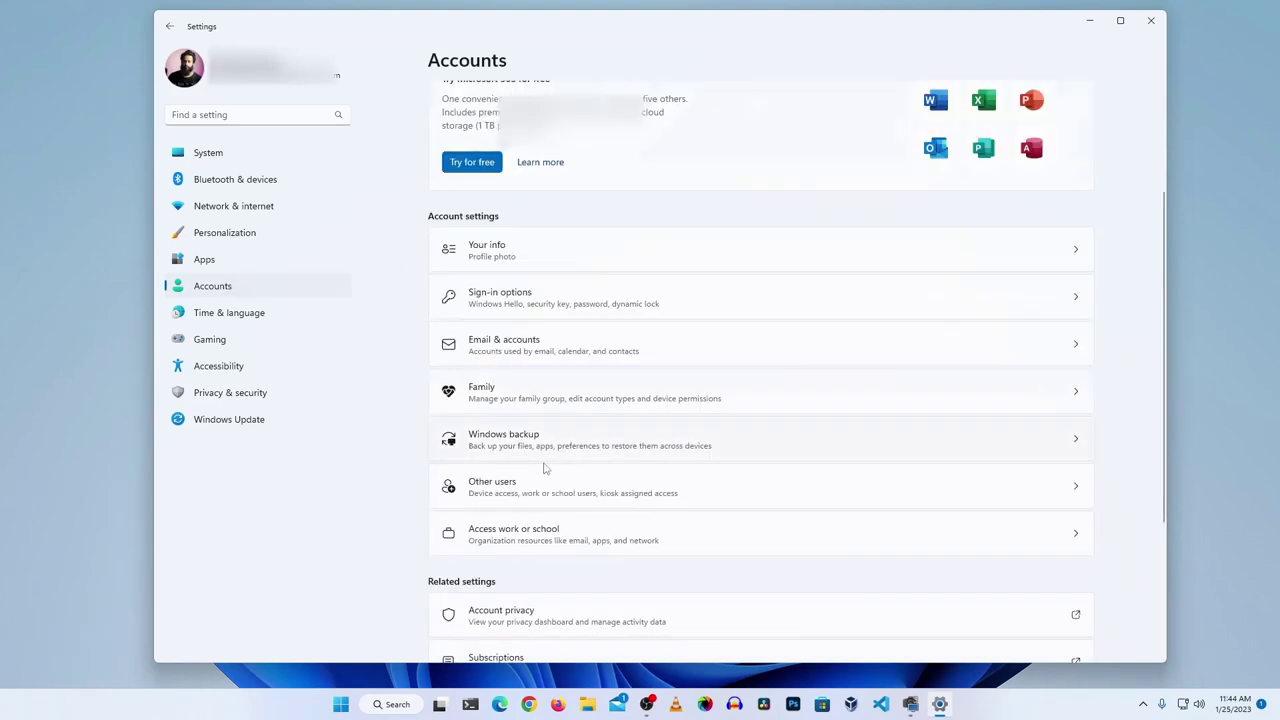
click(530, 488)
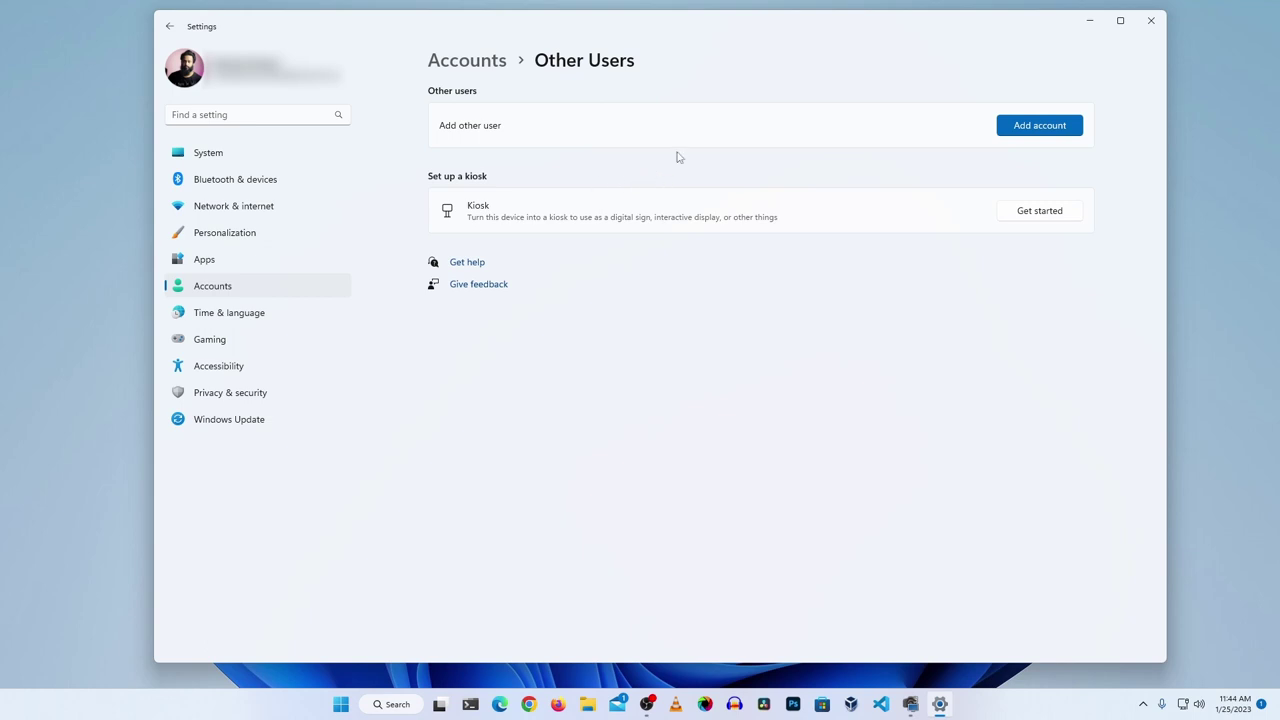
click(1152, 22)
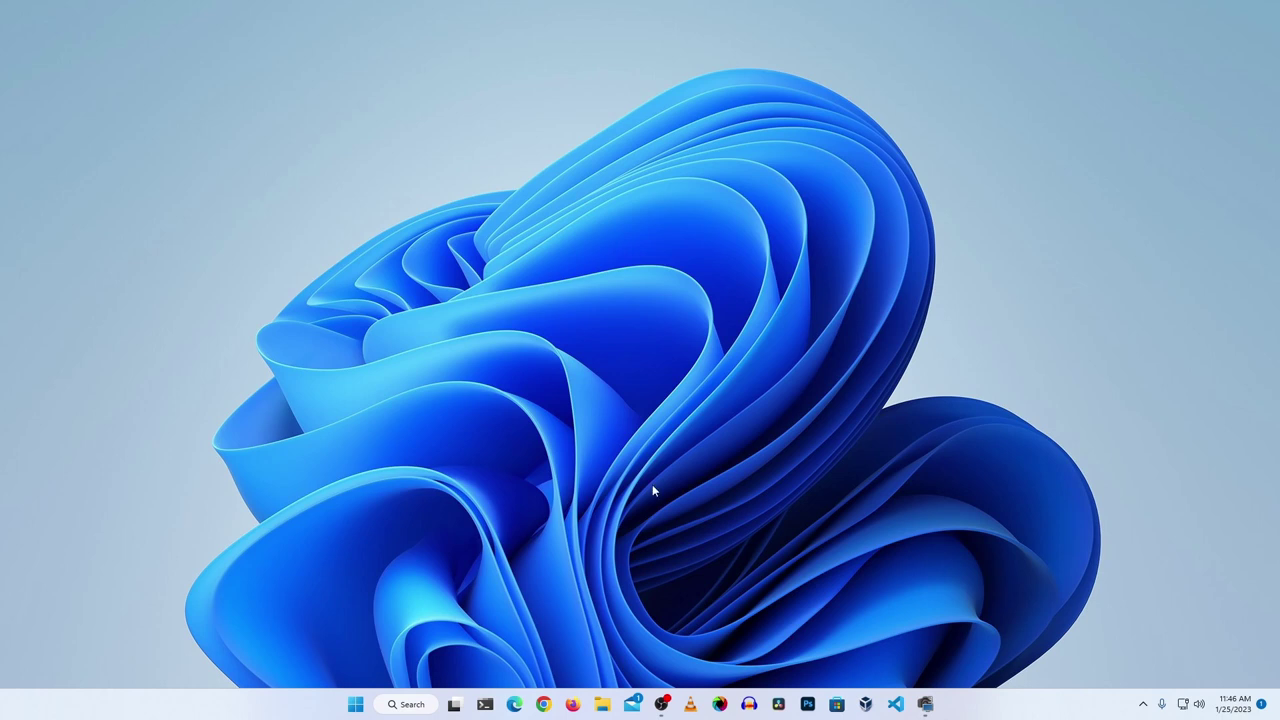
Step: Switch to Google Chrome and open the About Chrome page in its settings to update the browser
click(544, 705)
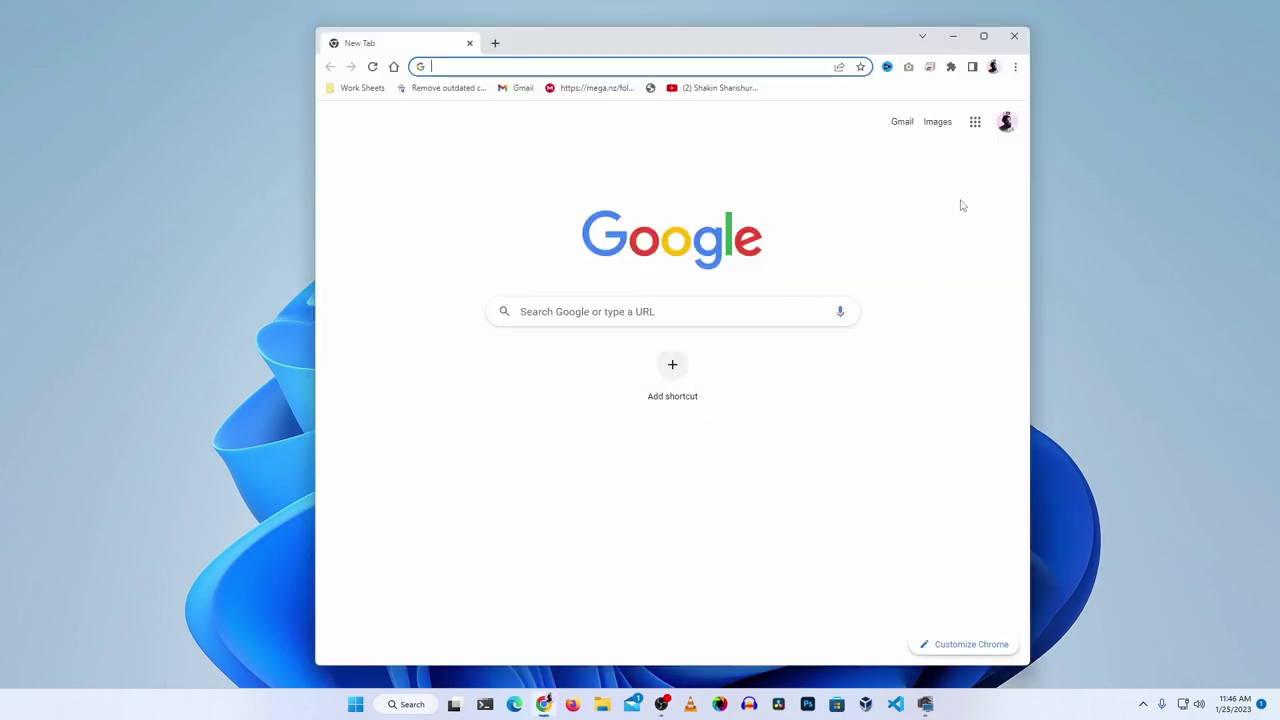
click(1015, 67)
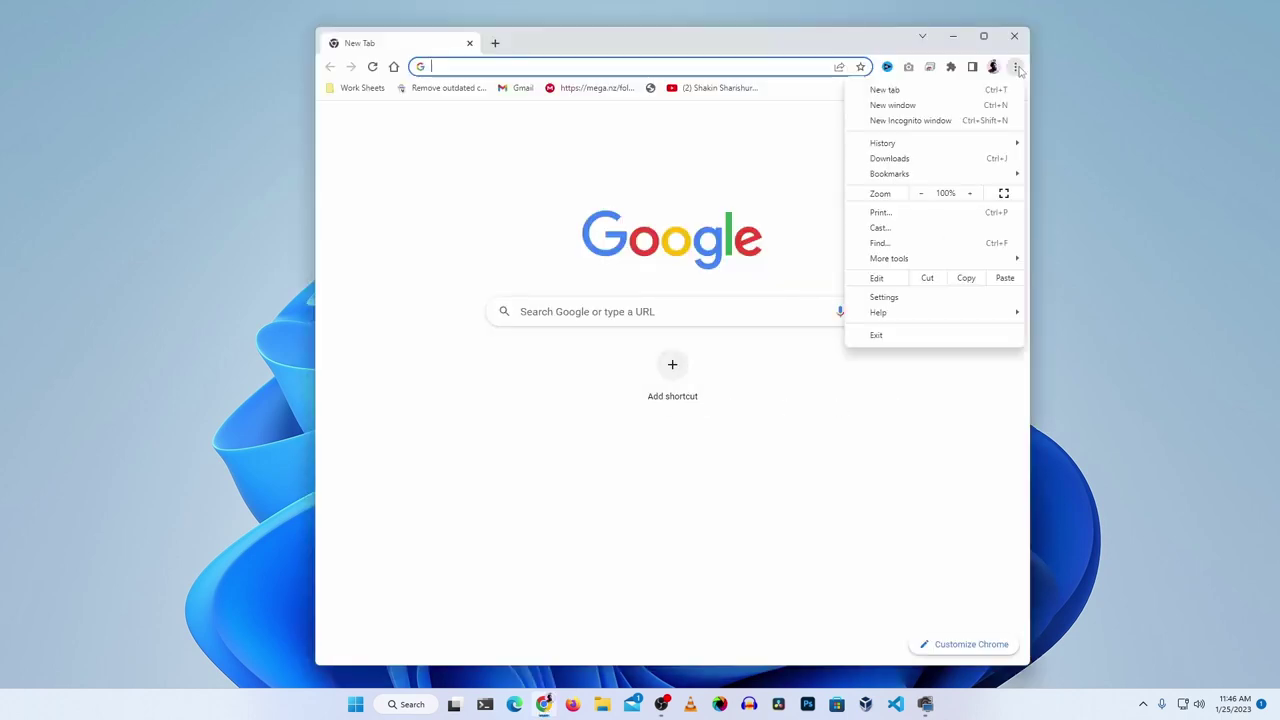
click(916, 298)
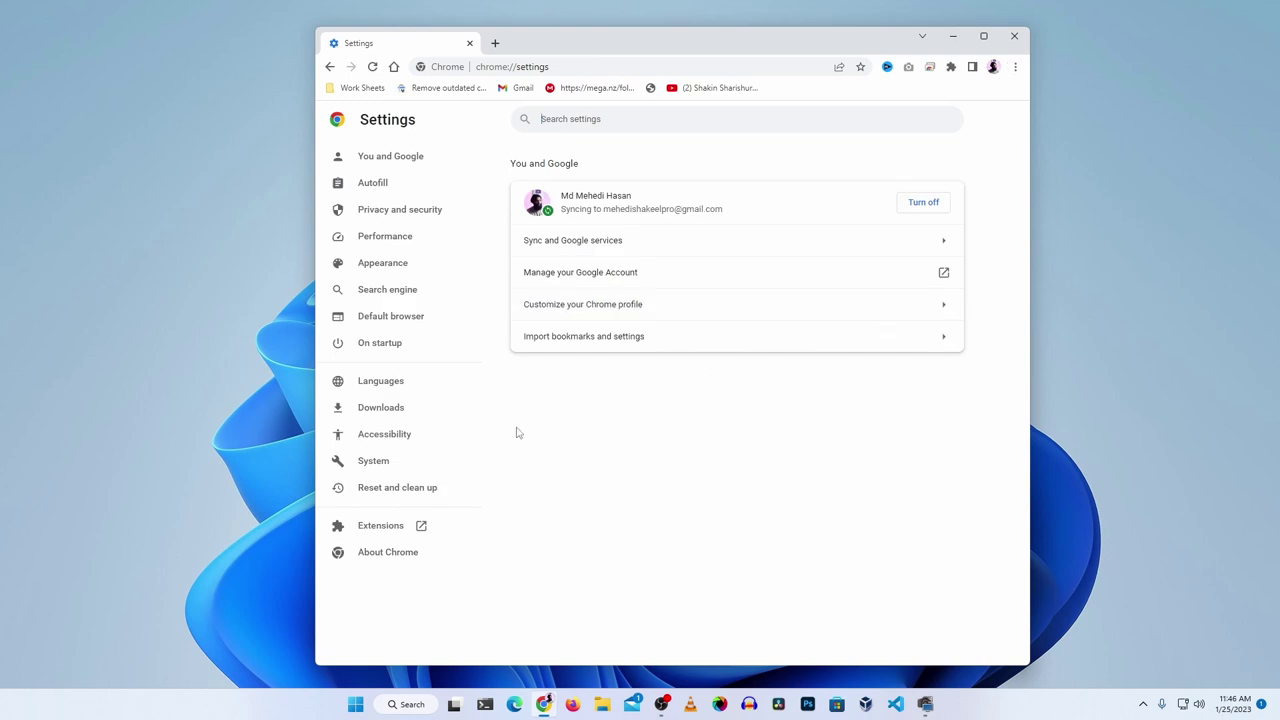
click(372, 557)
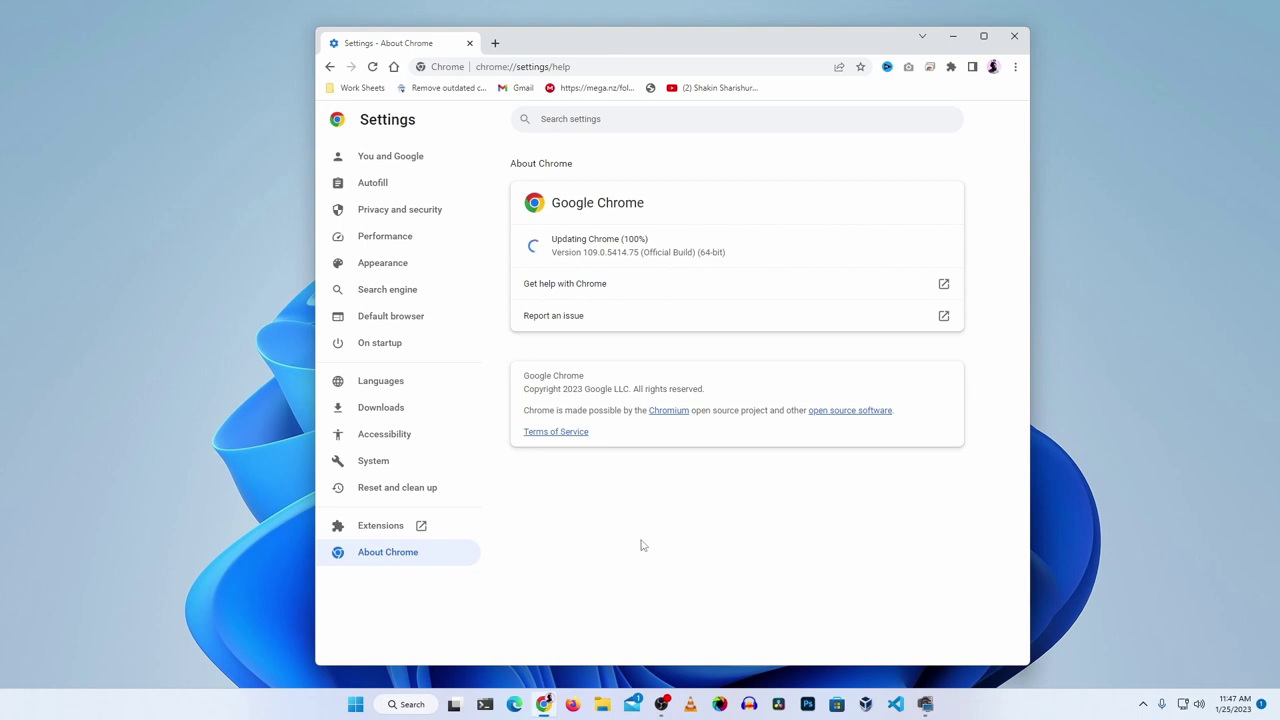
Step: Restore Chrome's settings to their original defaults and confirm the reset
click(386, 492)
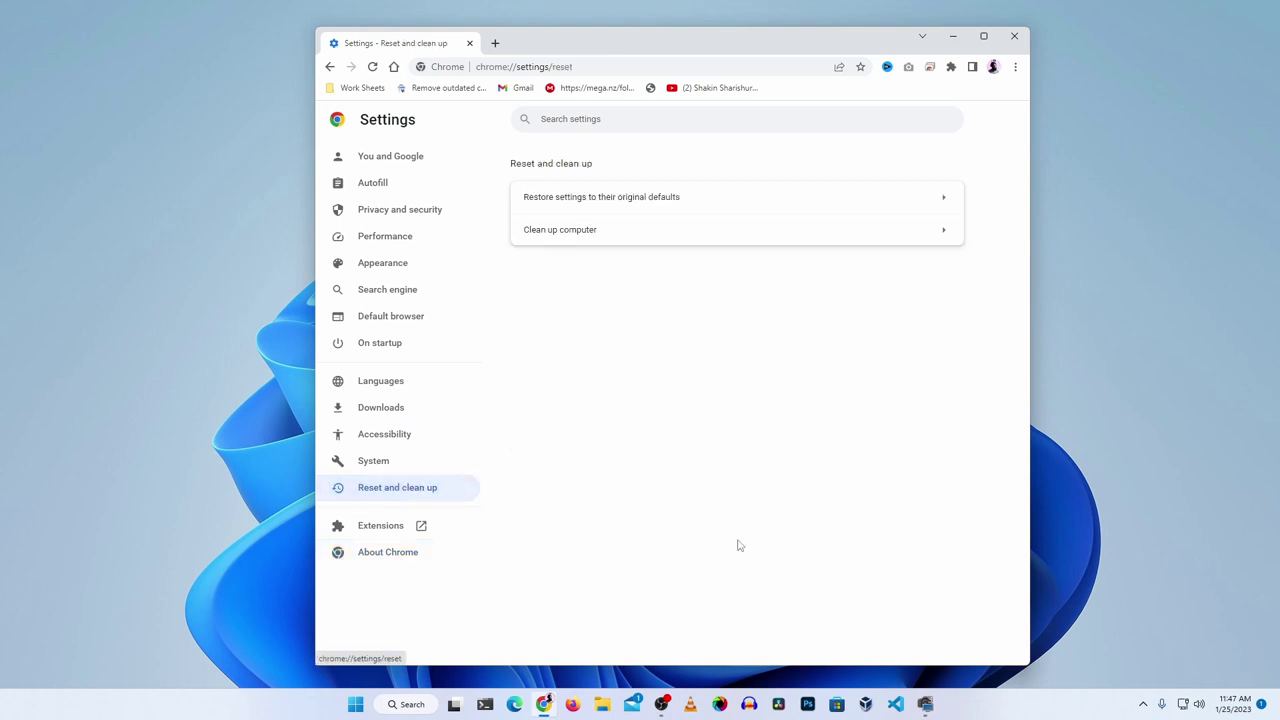
click(716, 202)
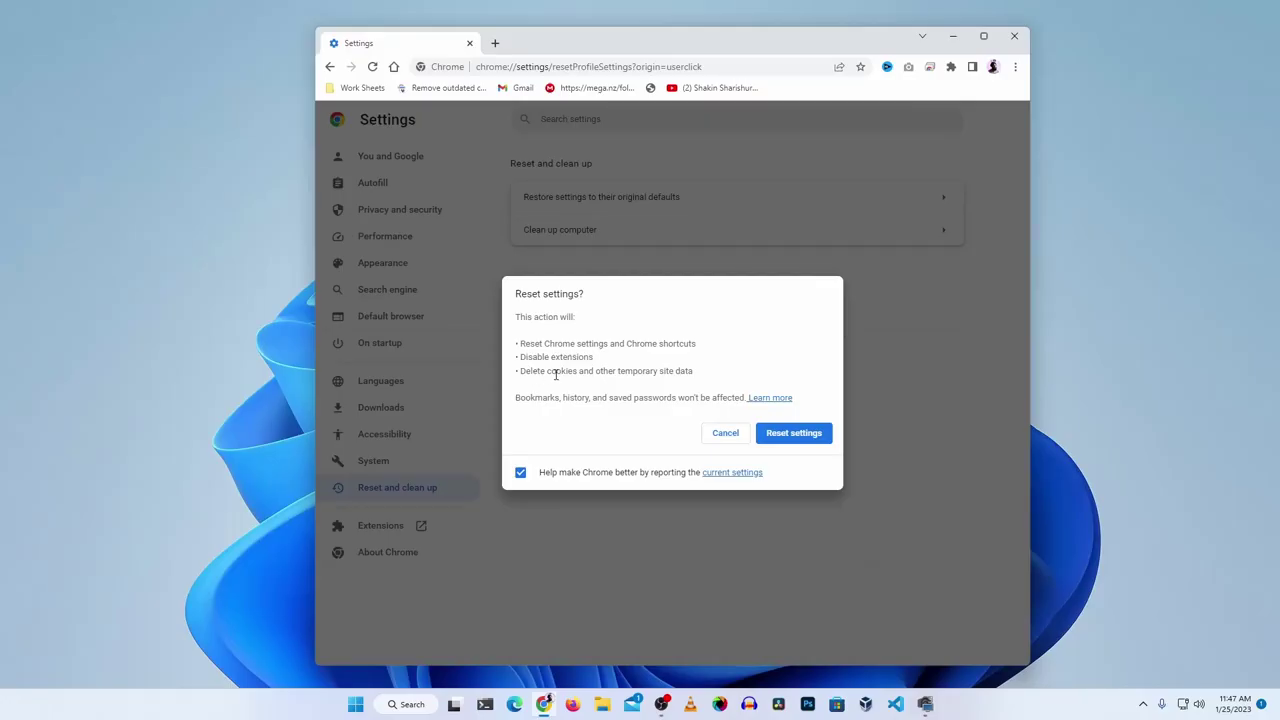
click(792, 436)
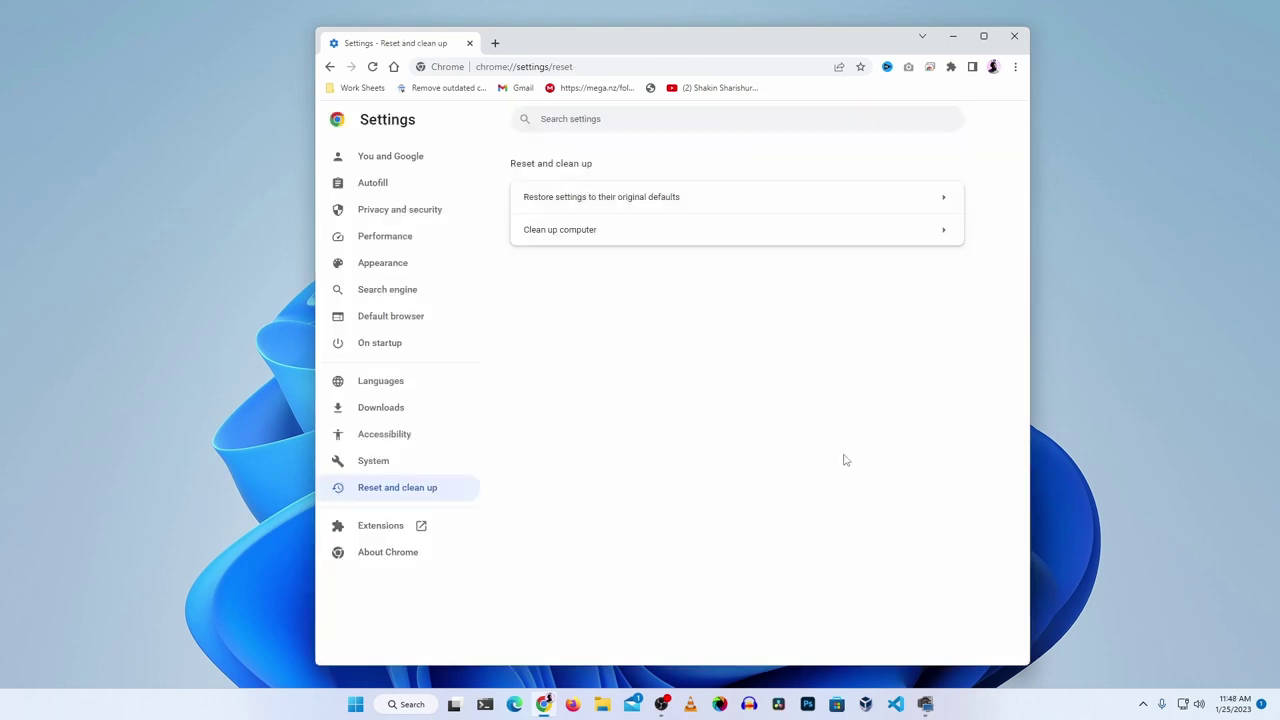
Step: Start Chrome's Clean up computer check for harmful software and minimize the browser window
click(588, 233)
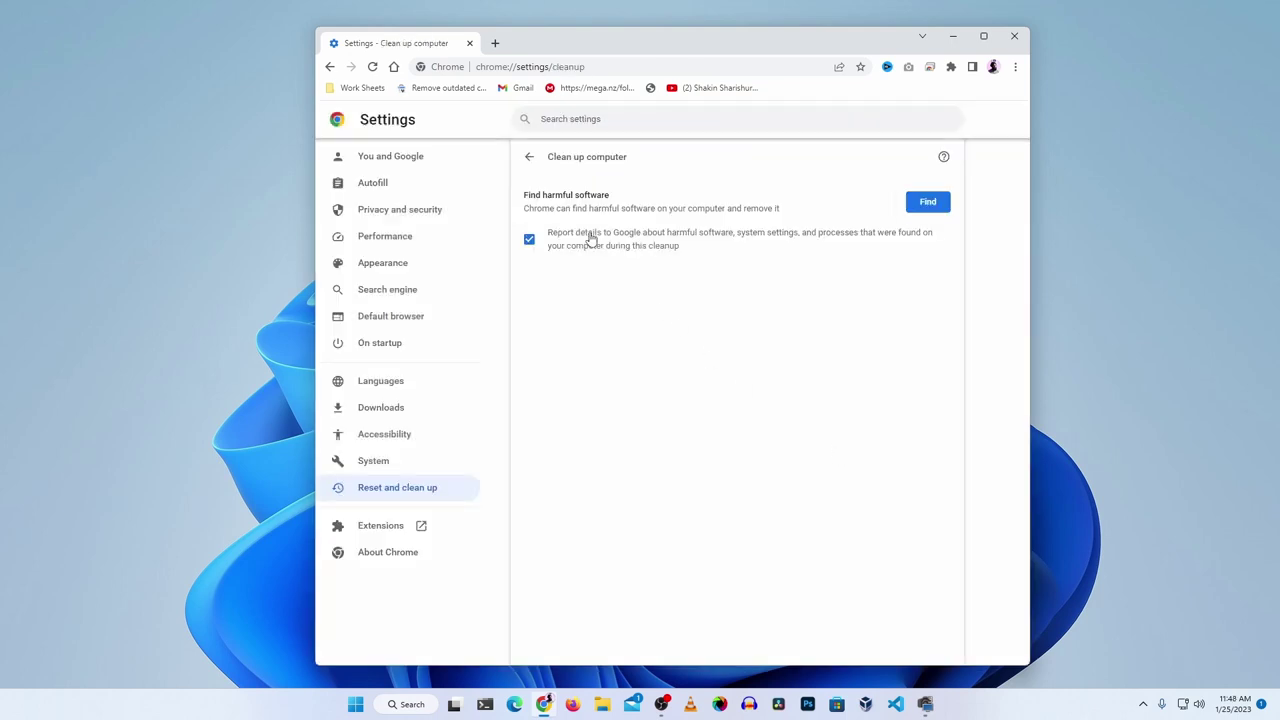
click(928, 204)
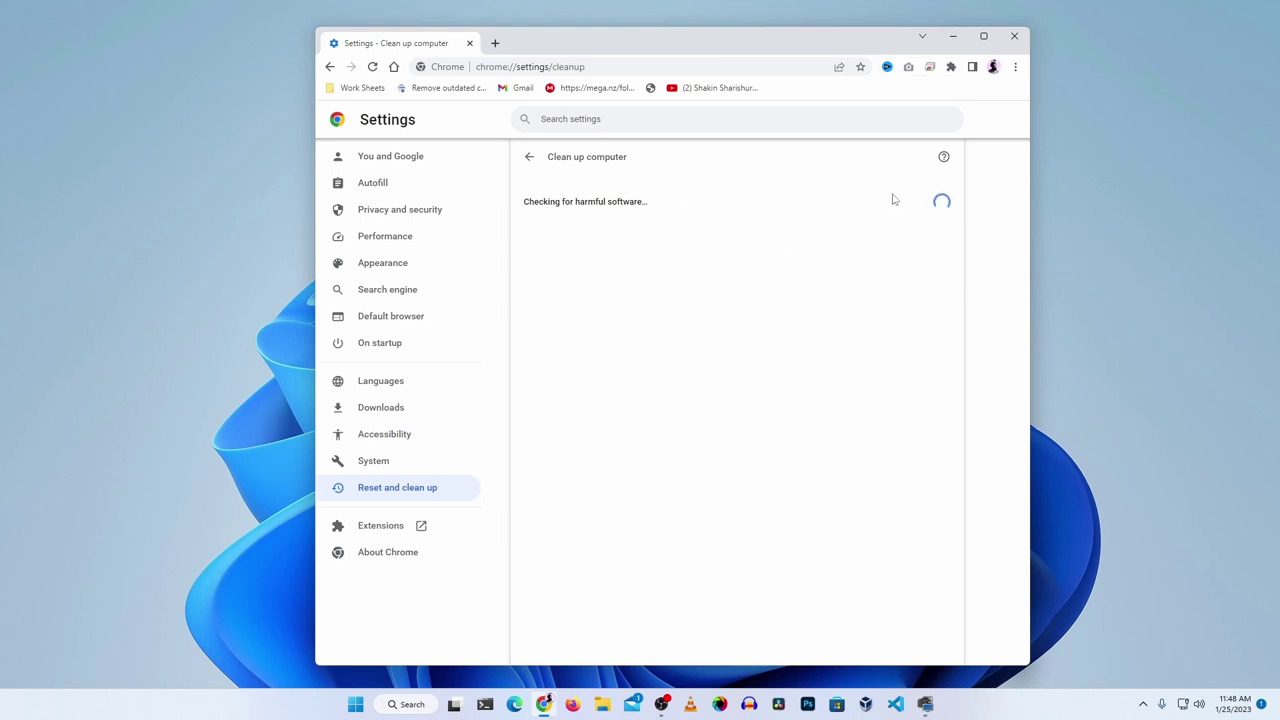
click(953, 37)
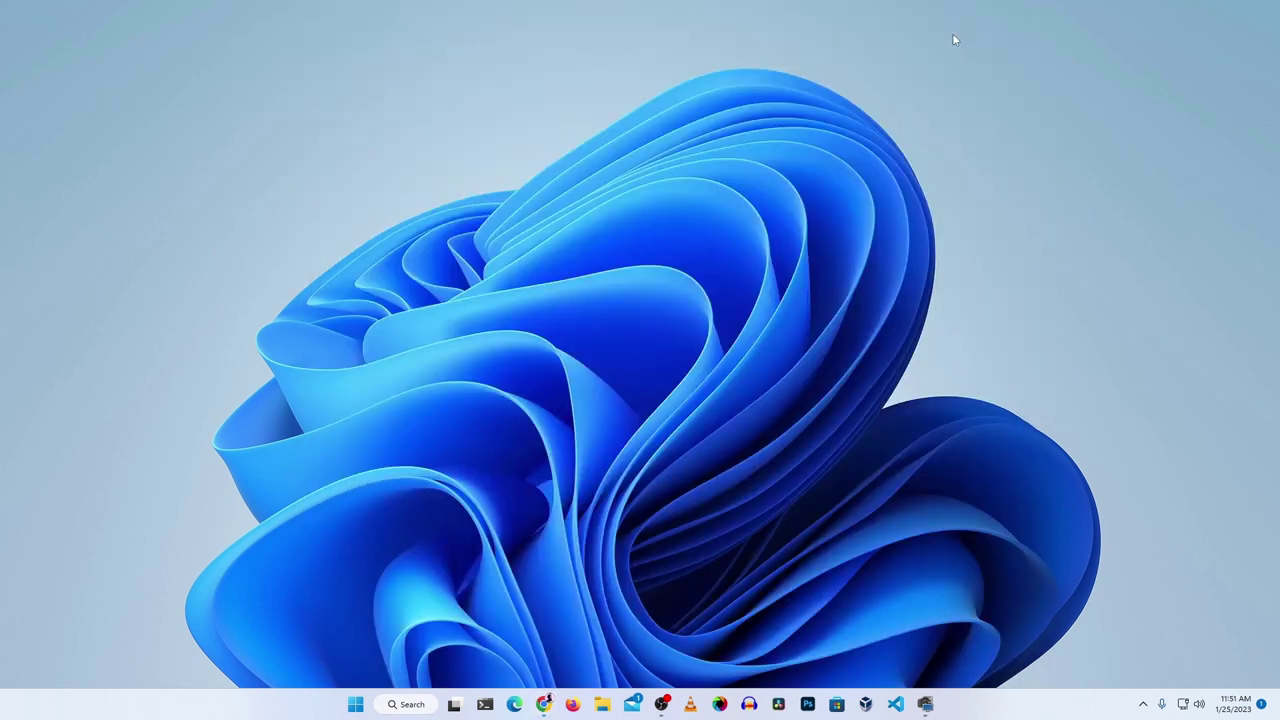